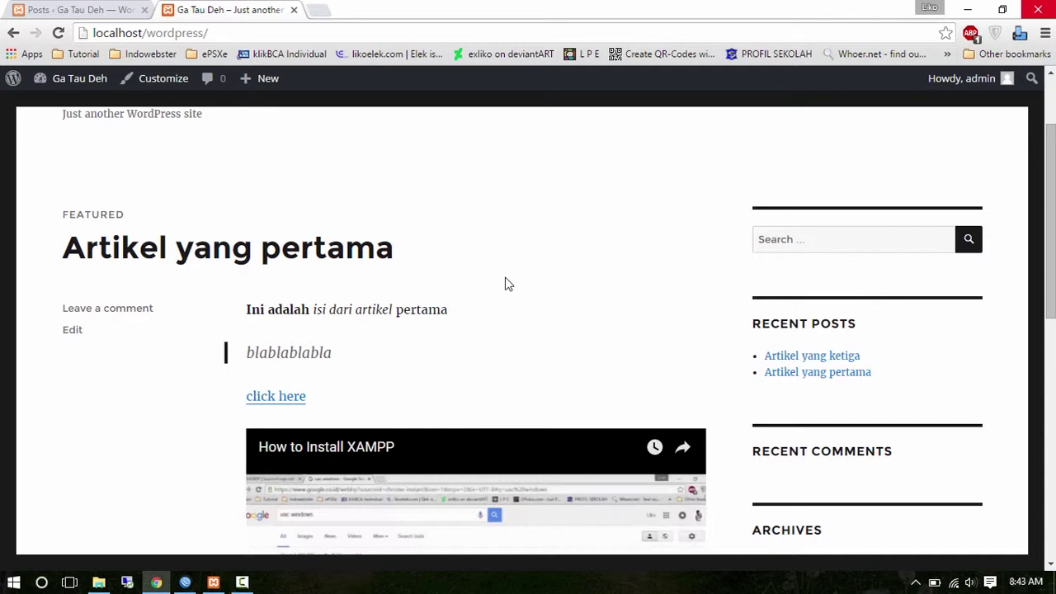
Change the status of the post "Artikel yang kedua" to Published with Quick Edit on the admin Posts page and update it
{"action": "left_click", "coordinate": [66, 10]}
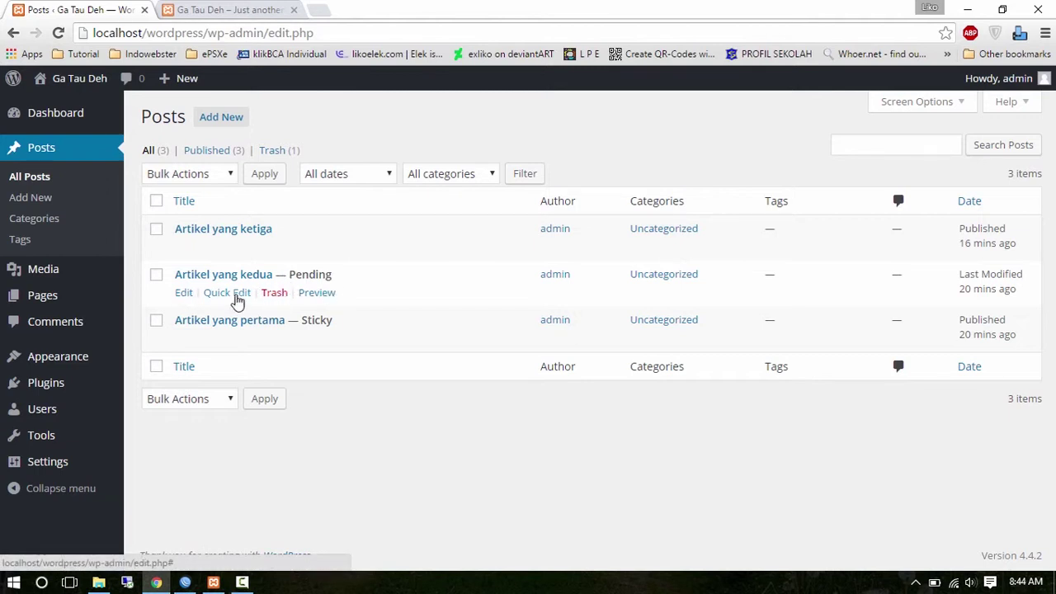
{"action": "left_click", "coordinate": [240, 294]}
{"action": "left_click", "coordinate": [752, 376]}
{"action": "left_click", "coordinate": [743, 391]}
{"action": "left_click", "coordinate": [993, 426]}
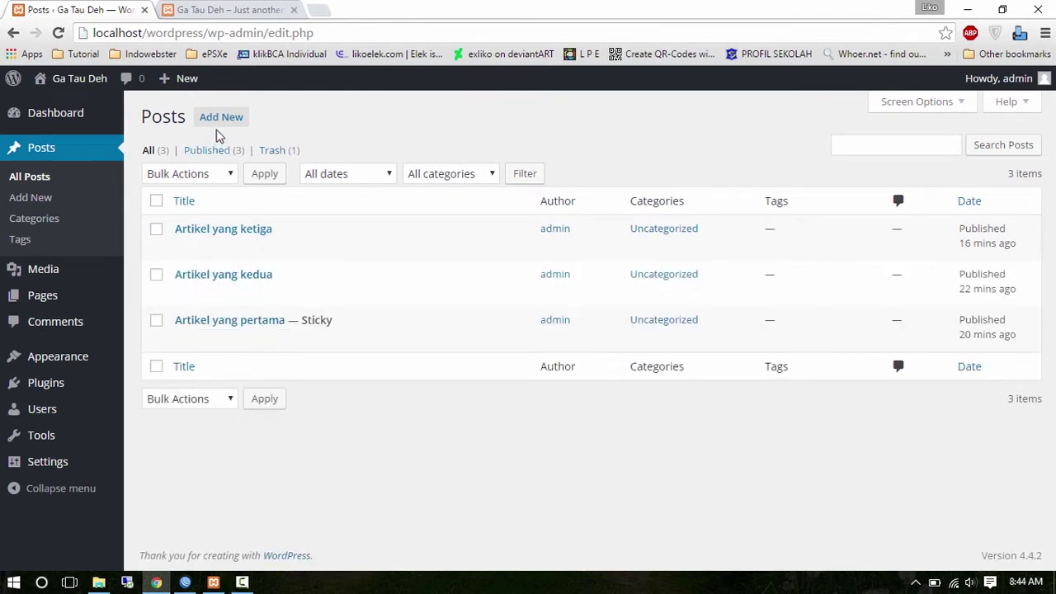
Publish a new post titled "artikel keempat" with the body text "ni artikel yang keempat"
{"action": "left_click", "coordinate": [222, 117]}
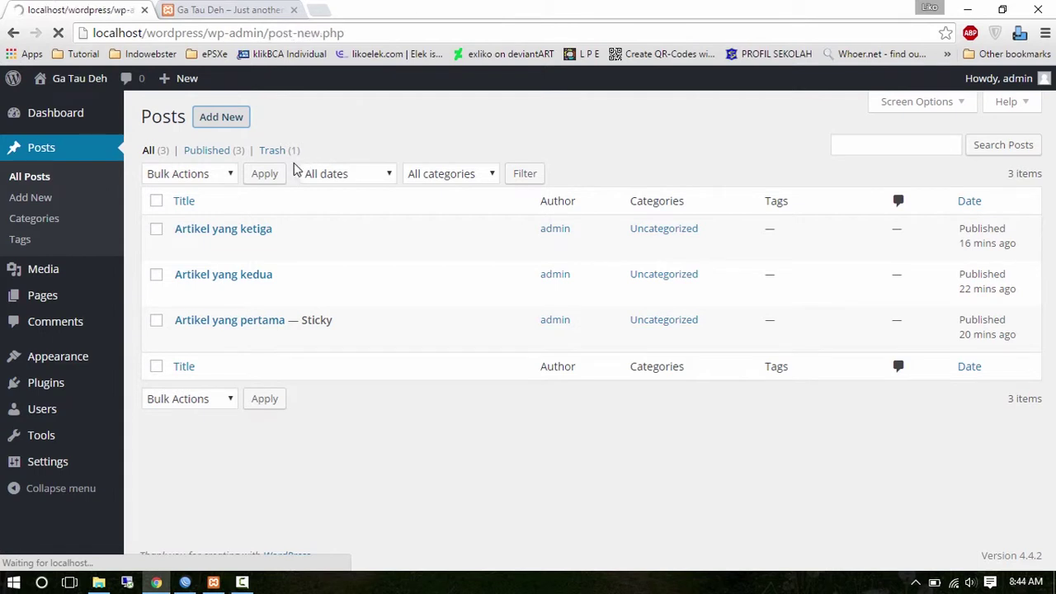
{"action": "type", "text": "artikel keempat"}
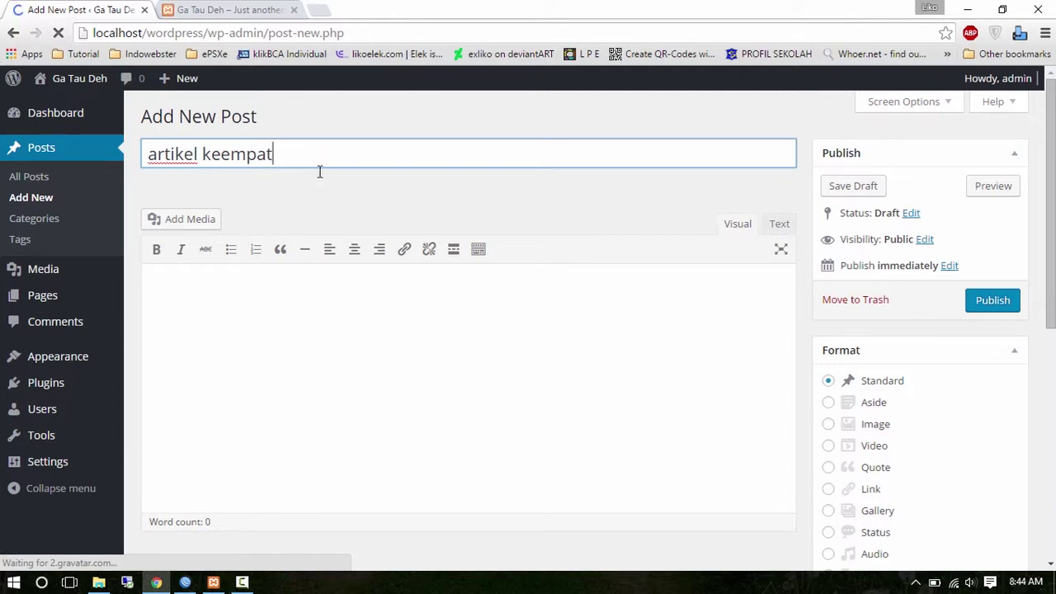
{"action": "left_click", "coordinate": [317, 286]}
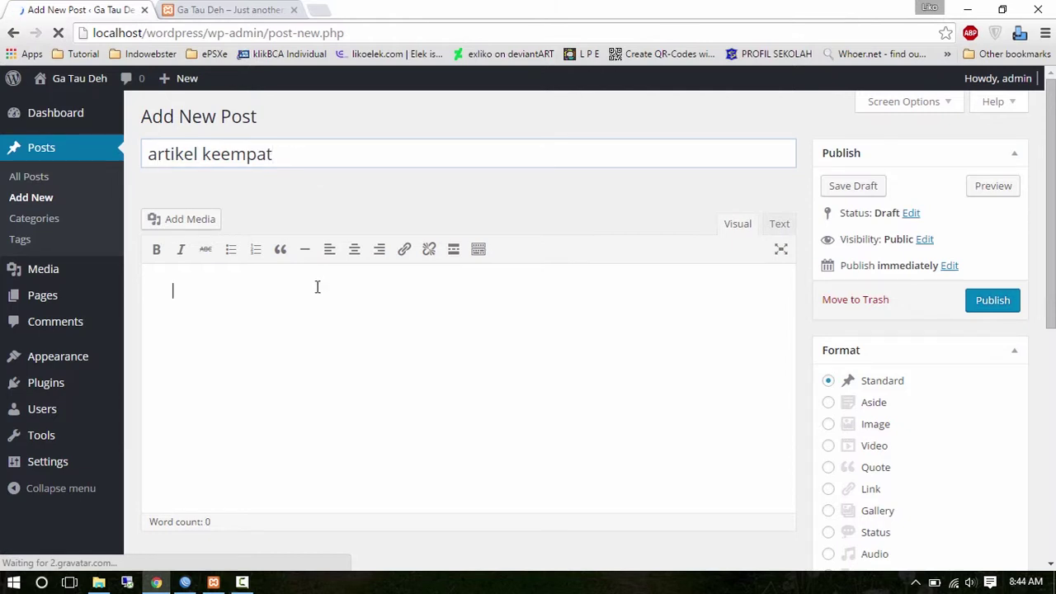
{"action": "type", "text": "ni artikel yang keempat"}
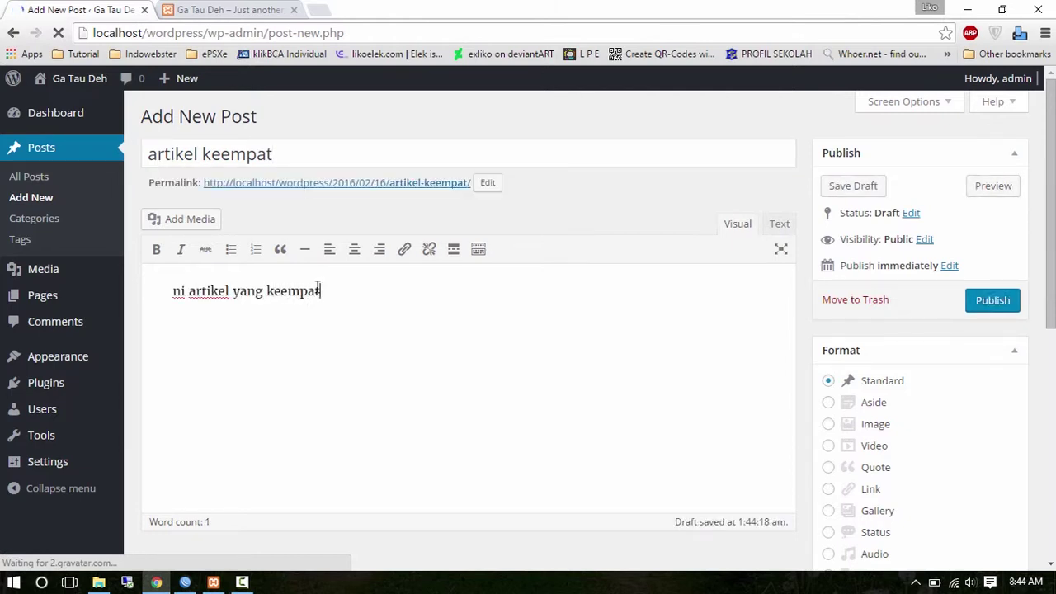
{"action": "left_click", "coordinate": [1002, 306]}
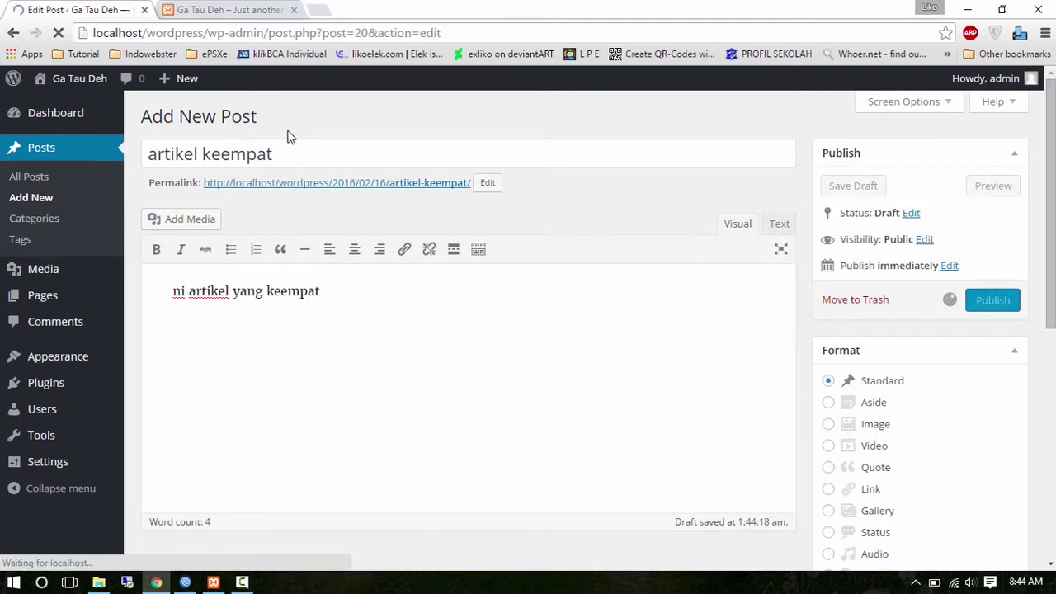
Publish a new post titled "artikel kelima" with the body text "ini artikel yang kelima"
{"action": "left_click", "coordinate": [248, 117]}
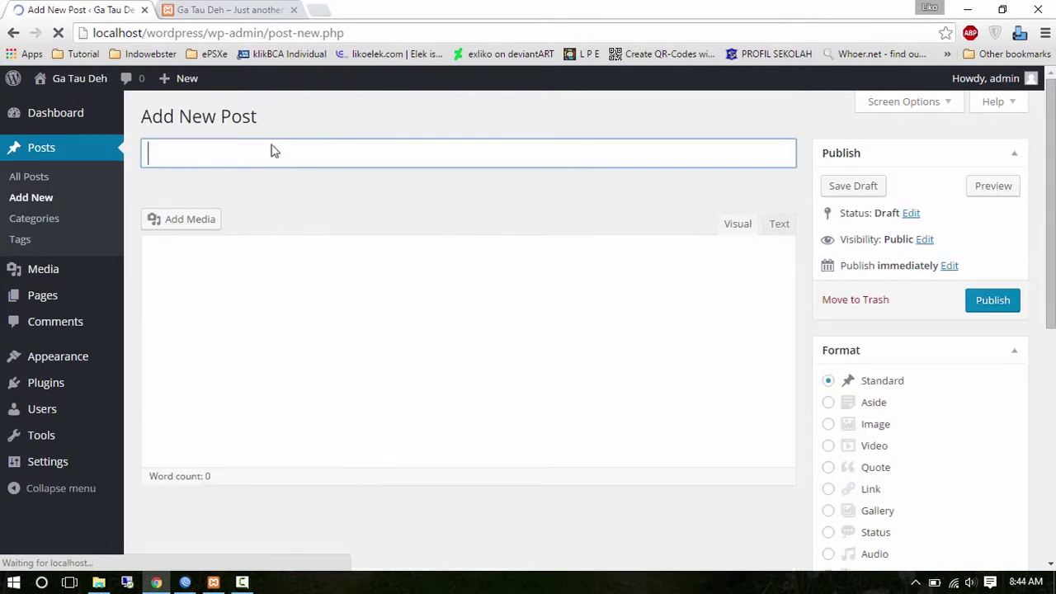
{"action": "type", "text": "artikel kelima"}
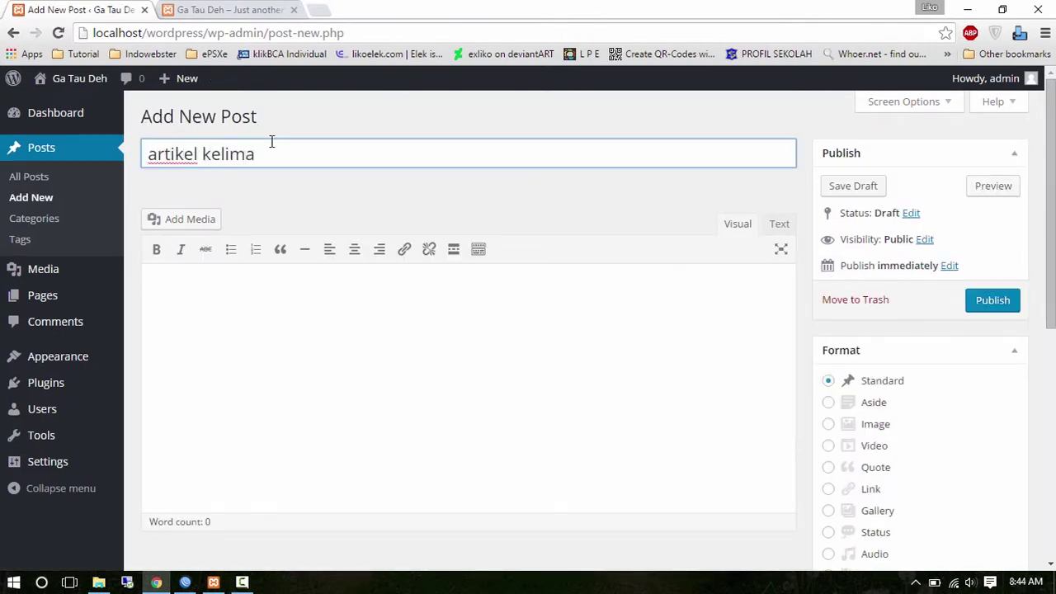
{"action": "left_click", "coordinate": [295, 415]}
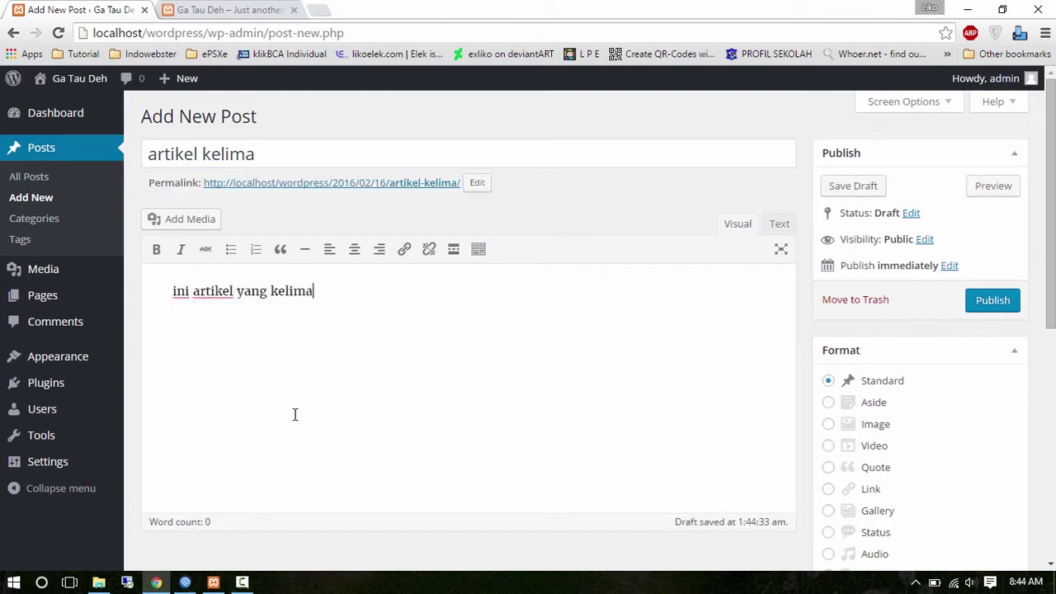
{"action": "left_click", "coordinate": [1012, 307]}
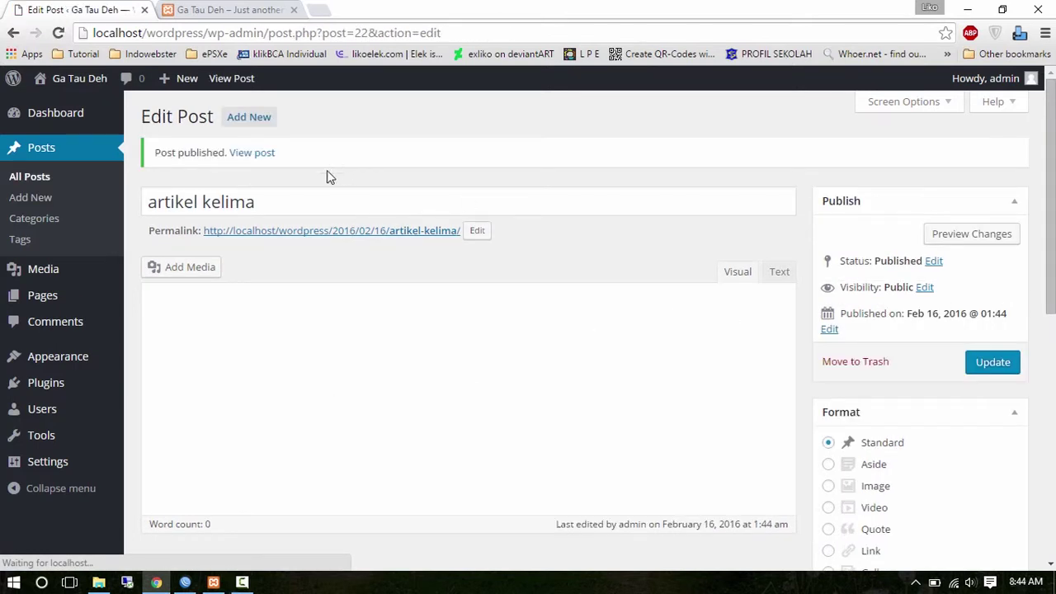
Publish a new post titled "artikel keenam" with the body text "ini artikel yang keenam"
{"action": "left_click", "coordinate": [262, 120]}
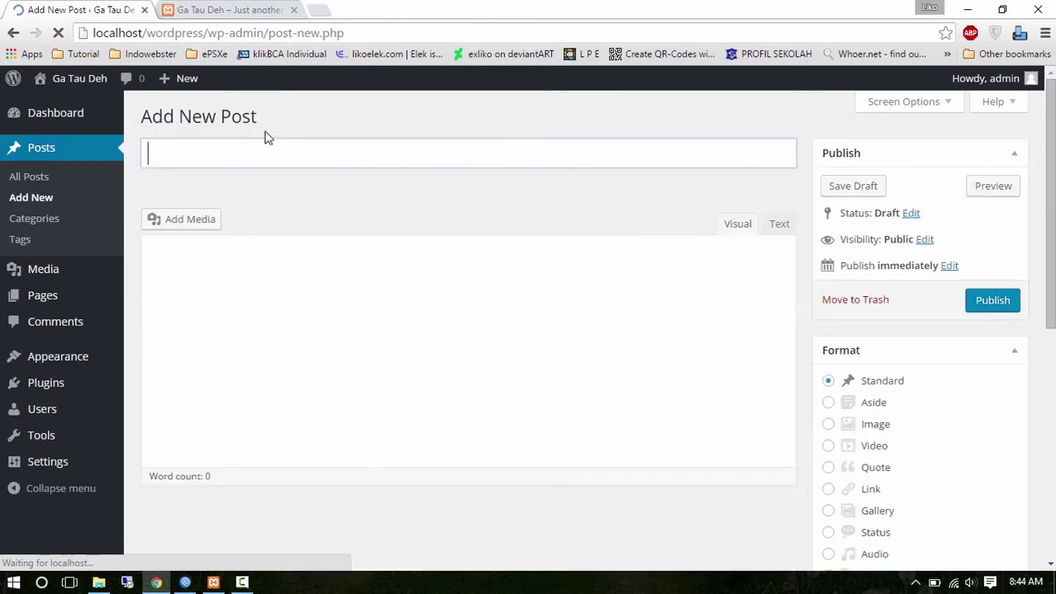
{"action": "type", "text": "artikel keenam"}
{"action": "key", "text": "Tab"}
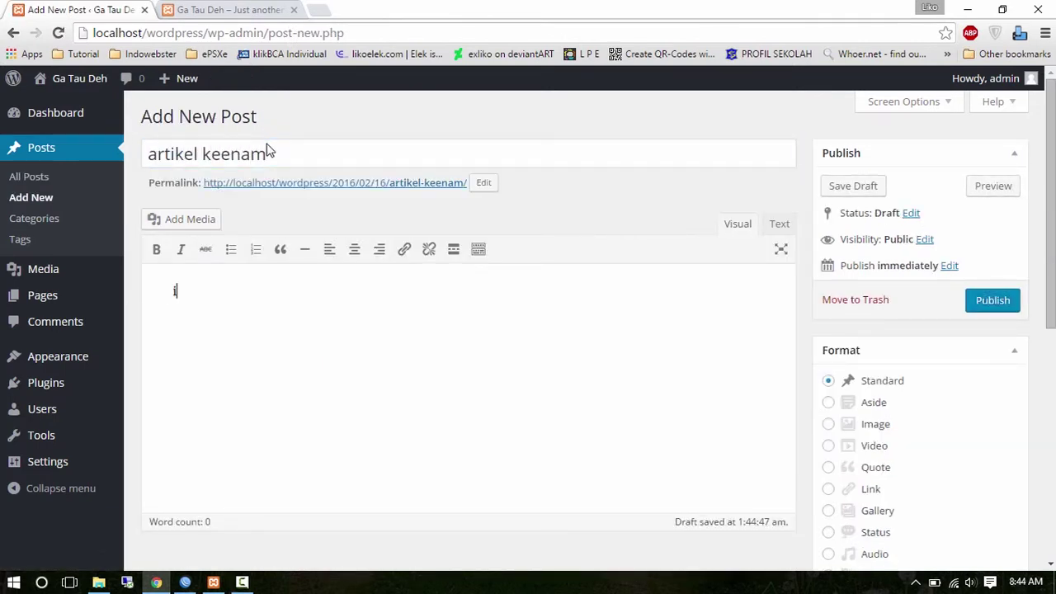
{"action": "type", "text": "ini artikel yang keenam"}
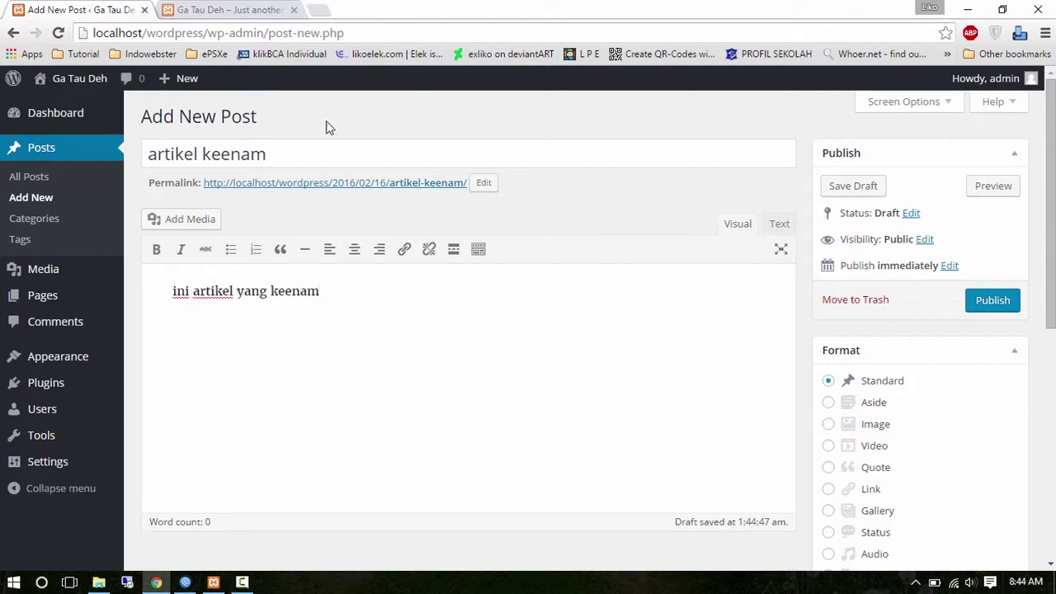
{"action": "left_click", "coordinate": [985, 302]}
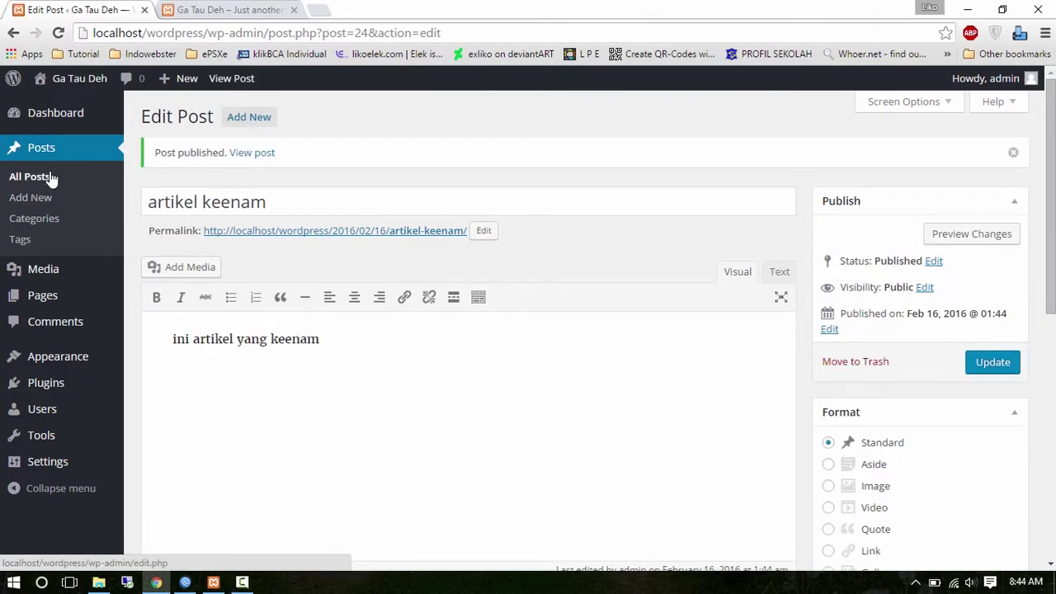
Open the post "Artikel yang pertama" for editing and add a new category named "Qipao" to it
{"action": "left_click", "coordinate": [53, 180]}
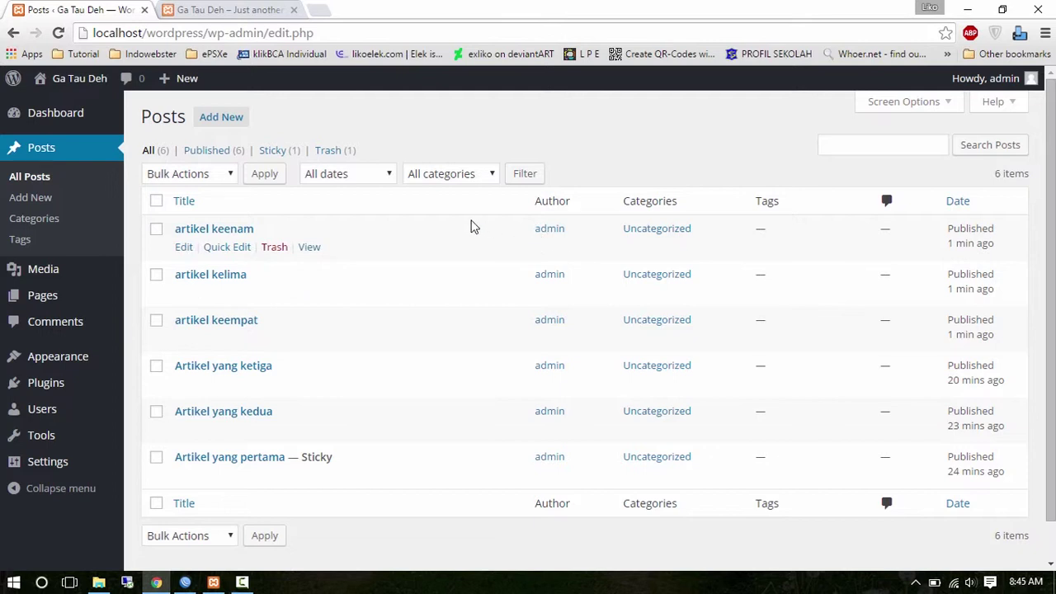
{"action": "left_click", "coordinate": [262, 459]}
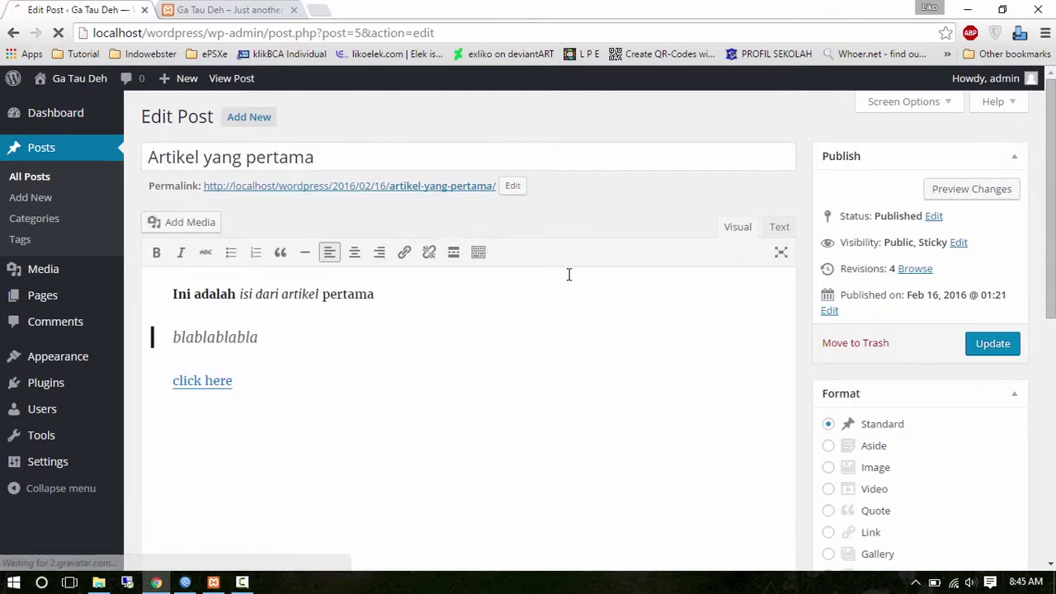
{"action": "scroll", "coordinate": [892, 248], "scroll_direction": "down", "scroll_amount": 6}
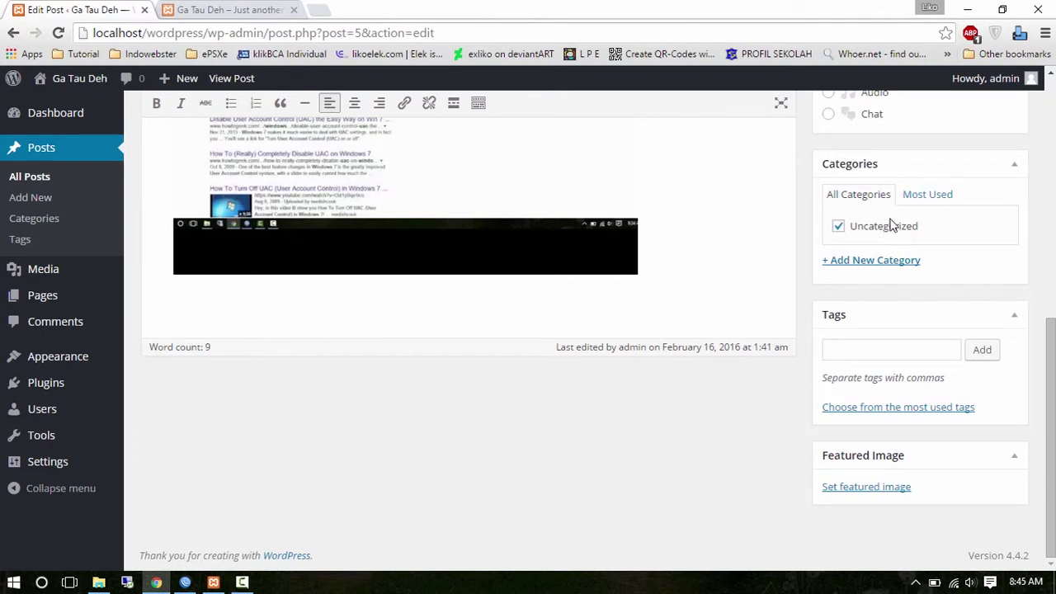
{"action": "left_click", "coordinate": [879, 266]}
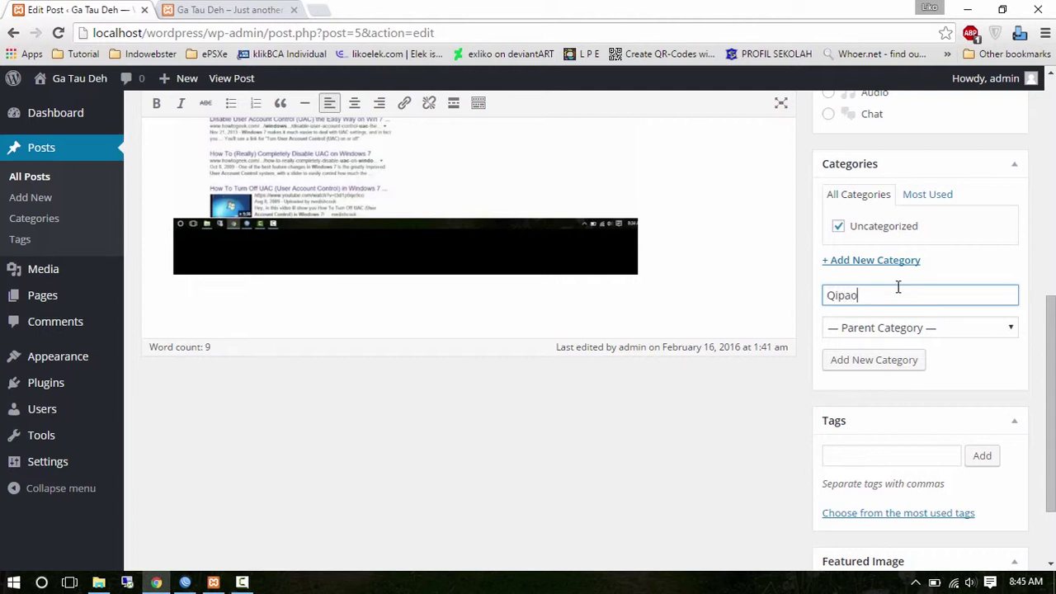
{"action": "left_click", "coordinate": [886, 363]}
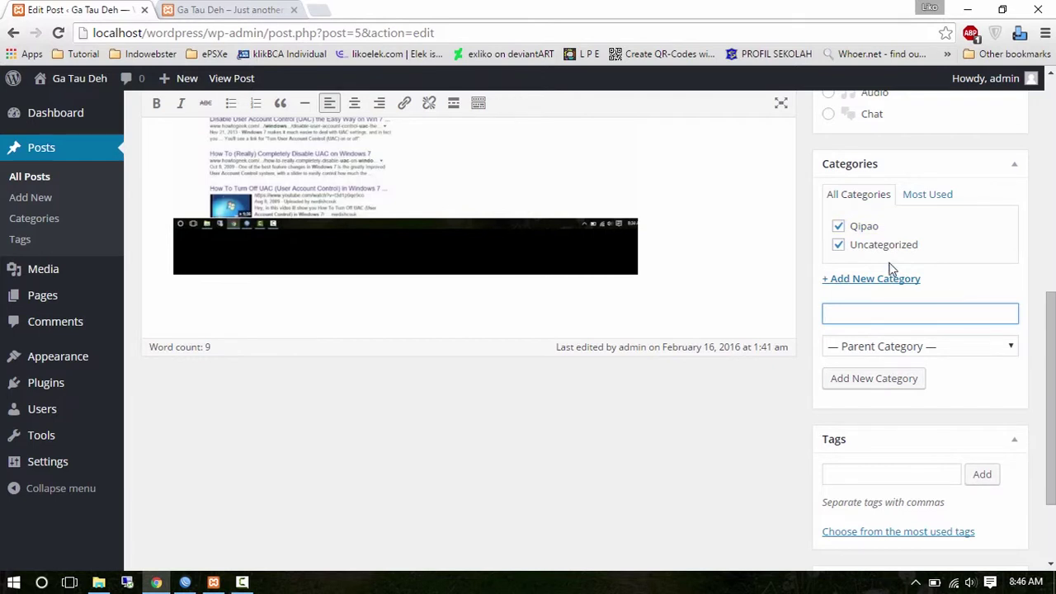
Remove the Uncategorized category from "Artikel yang pertama" and update the post
{"action": "left_click", "coordinate": [839, 249]}
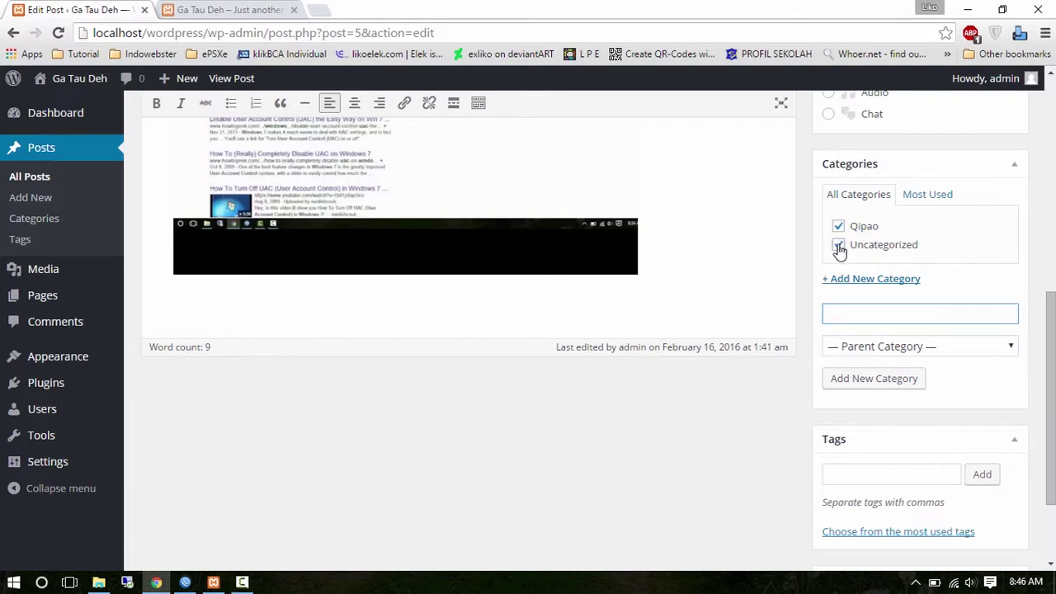
{"action": "left_click", "coordinate": [839, 249]}
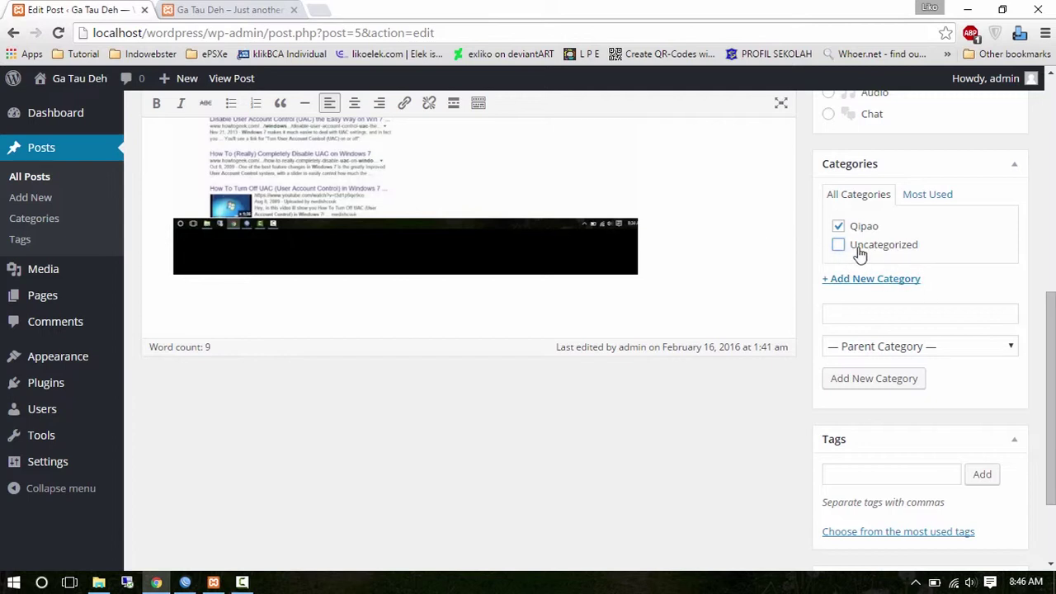
{"action": "scroll", "coordinate": [953, 290], "scroll_direction": "up", "scroll_amount": 1}
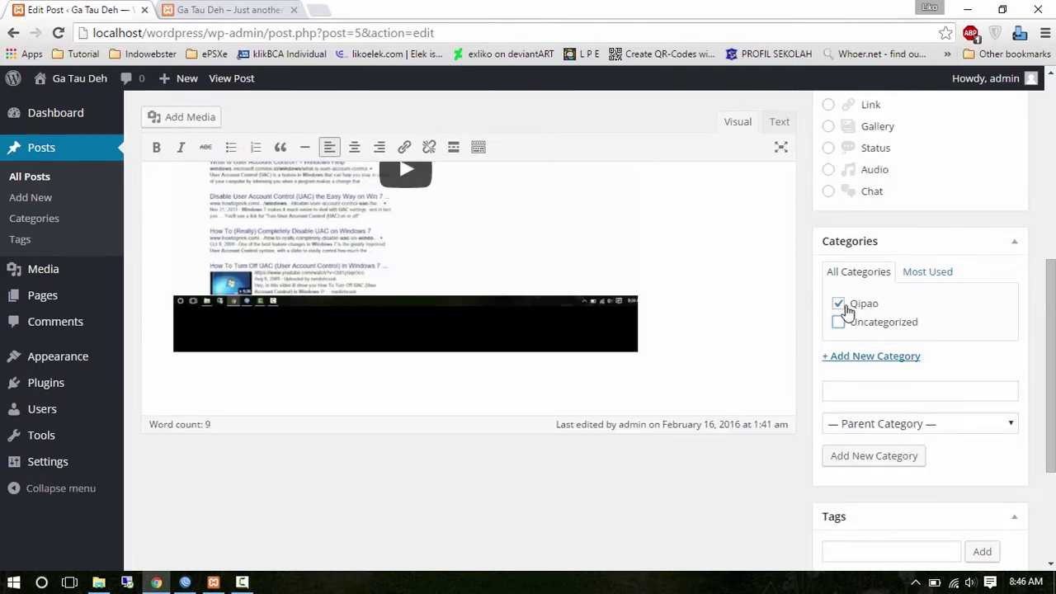
{"action": "scroll", "coordinate": [874, 322], "scroll_direction": "up", "scroll_amount": 4}
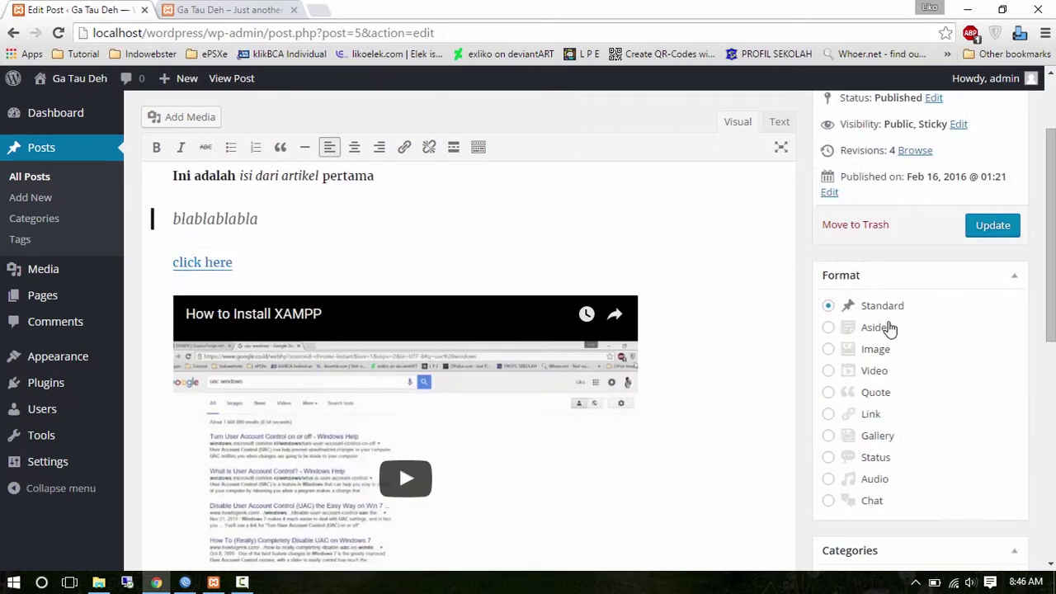
{"action": "left_click", "coordinate": [985, 236]}
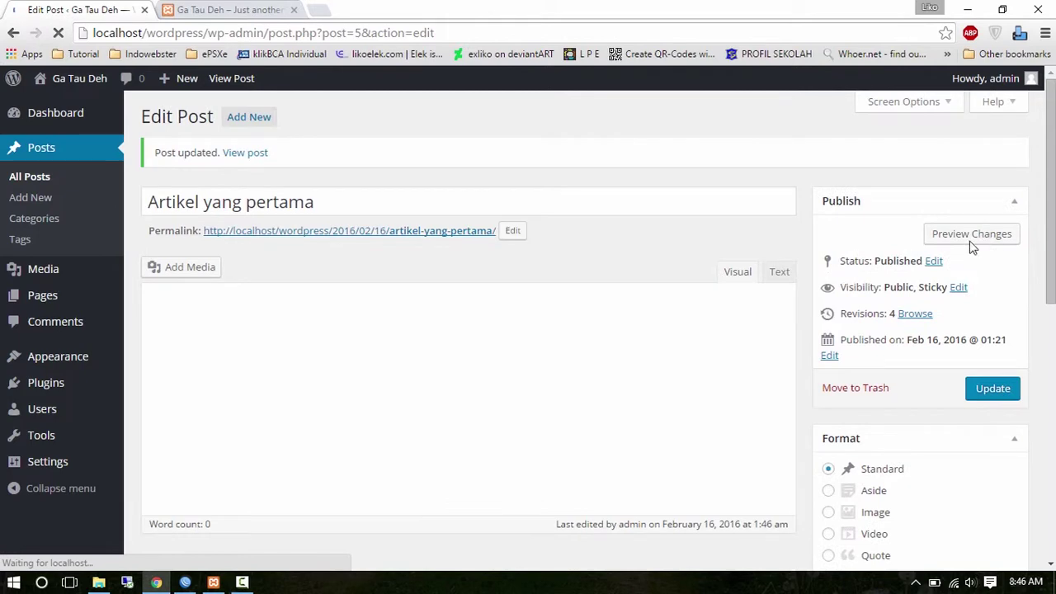
{"action": "scroll", "coordinate": [568, 263], "scroll_direction": "down", "scroll_amount": 1}
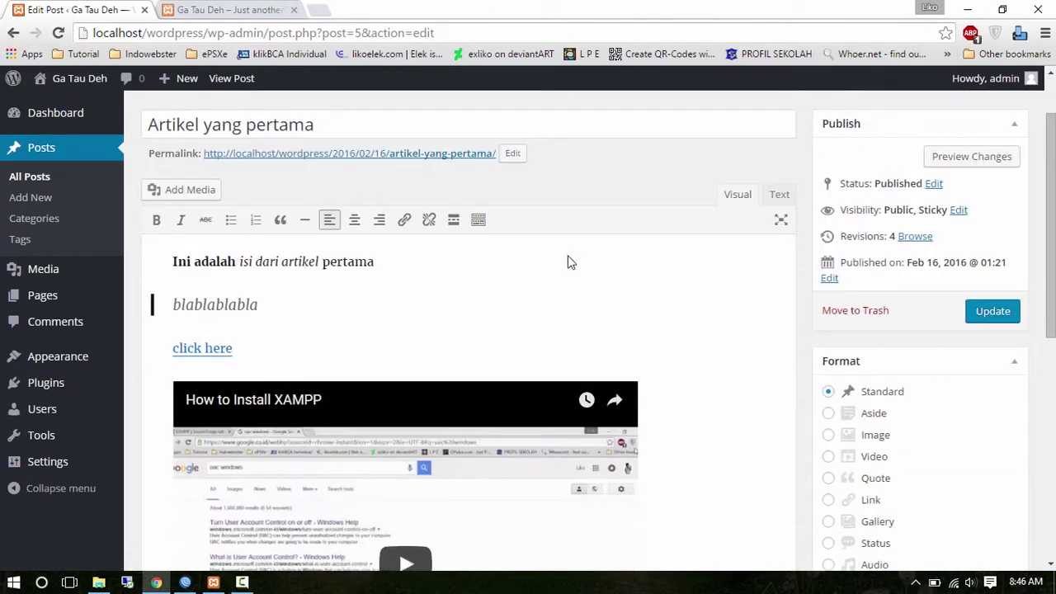
{"action": "scroll", "coordinate": [564, 255], "scroll_direction": "up", "scroll_amount": 1}
Open "Artikel yang kedua" from the post list, assign it to Qipao instead of Uncategorized, and update the post
{"action": "left_click", "coordinate": [48, 179]}
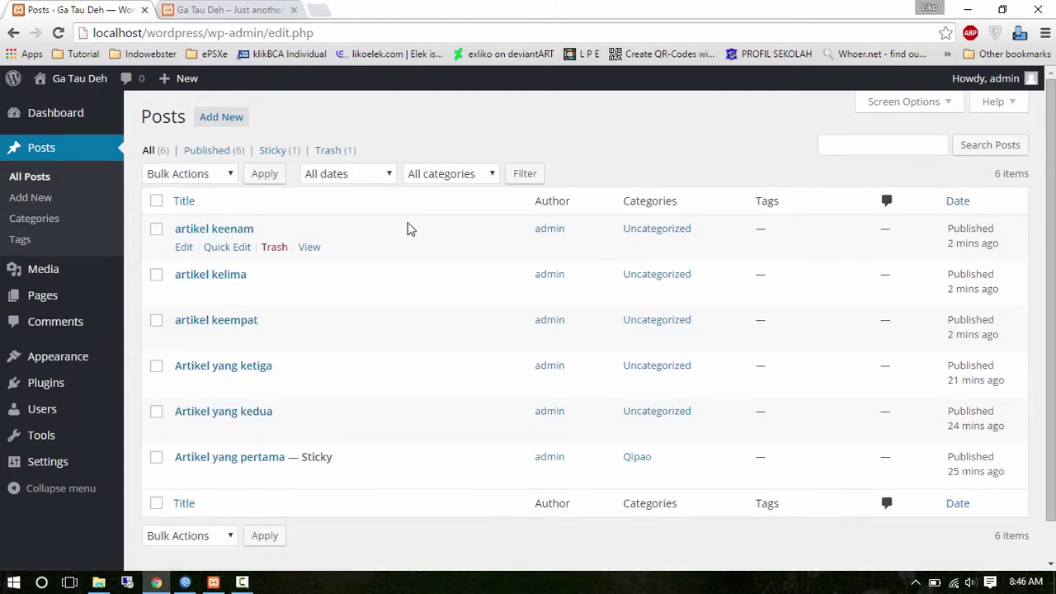
{"action": "scroll", "coordinate": [406, 226], "scroll_direction": "down", "scroll_amount": 1}
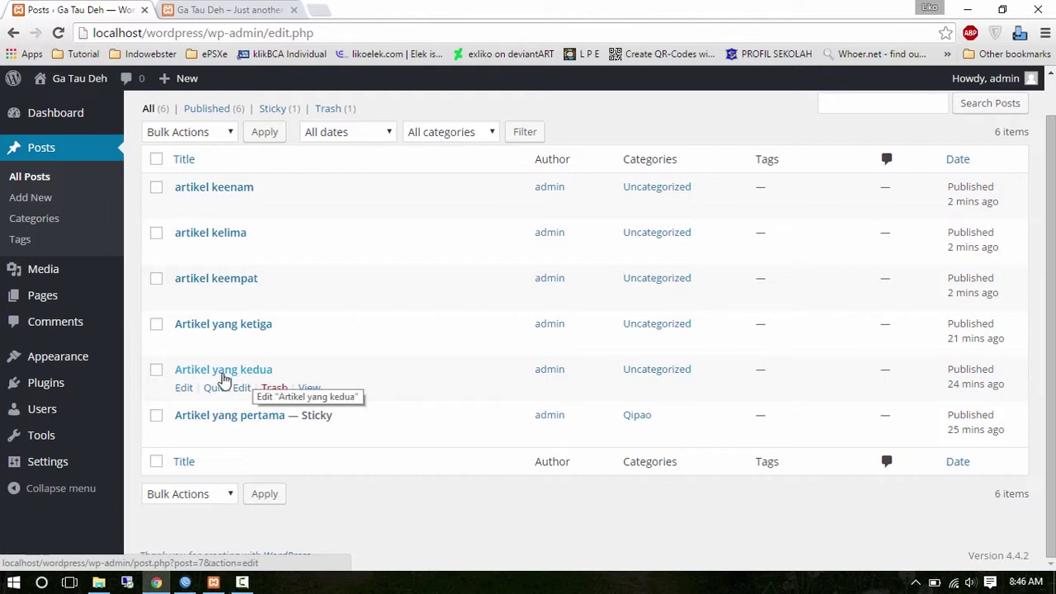
{"action": "left_click", "coordinate": [226, 373]}
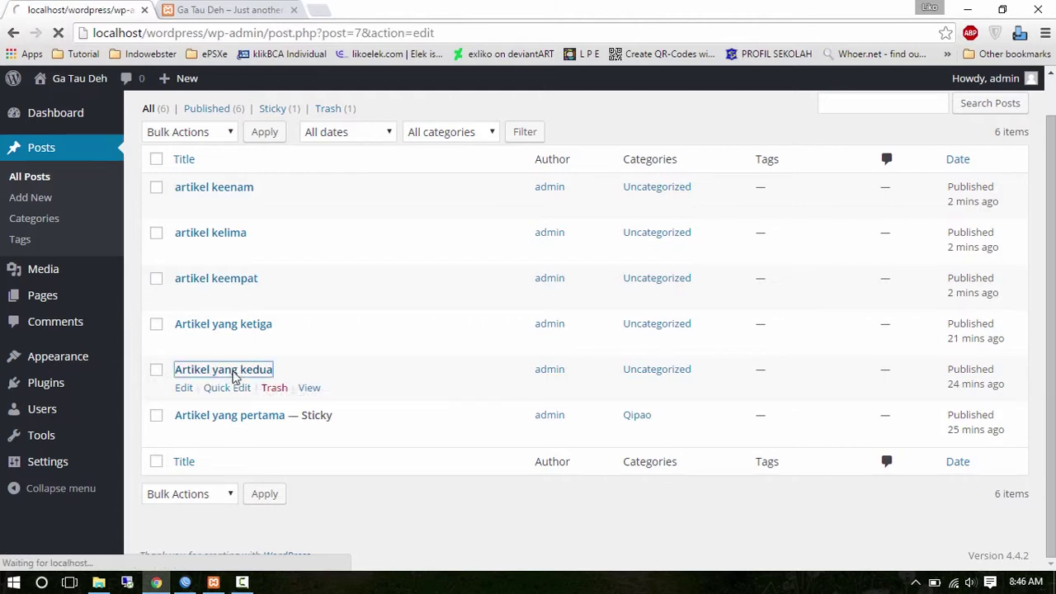
{"action": "scroll", "coordinate": [767, 330], "scroll_direction": "down", "scroll_amount": 6}
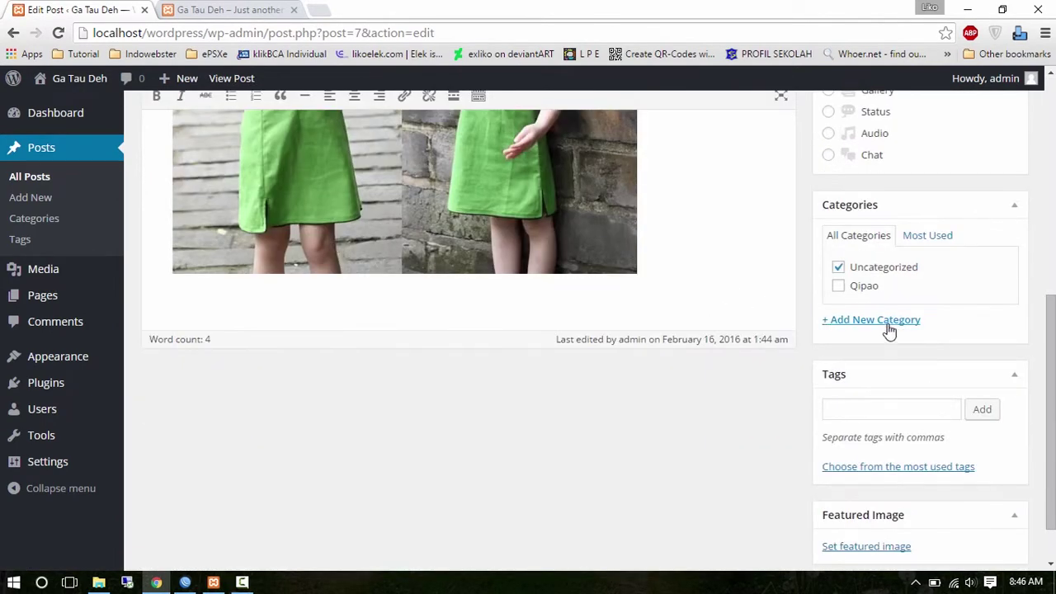
{"action": "left_click", "coordinate": [838, 287]}
{"action": "scroll", "coordinate": [993, 262], "scroll_direction": "up", "scroll_amount": 5}
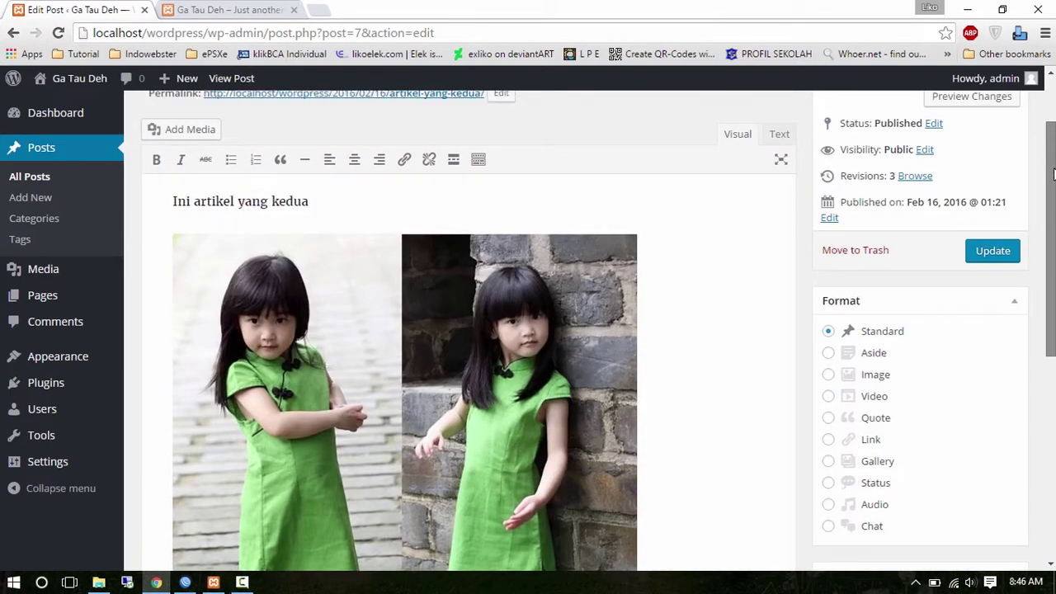
{"action": "left_click", "coordinate": [992, 252]}
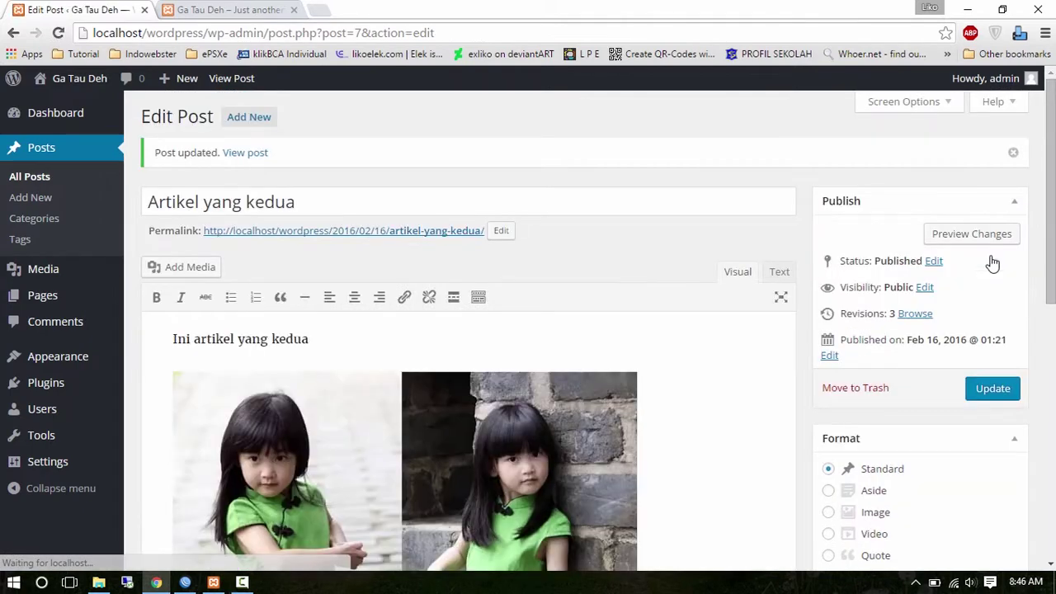
Use Quick Edit in the post list to assign "Artikel yang ketiga" to Qipao instead of Uncategorized, and update it
{"action": "left_click", "coordinate": [60, 176]}
{"action": "scroll", "coordinate": [644, 375], "scroll_direction": "down", "scroll_amount": 1}
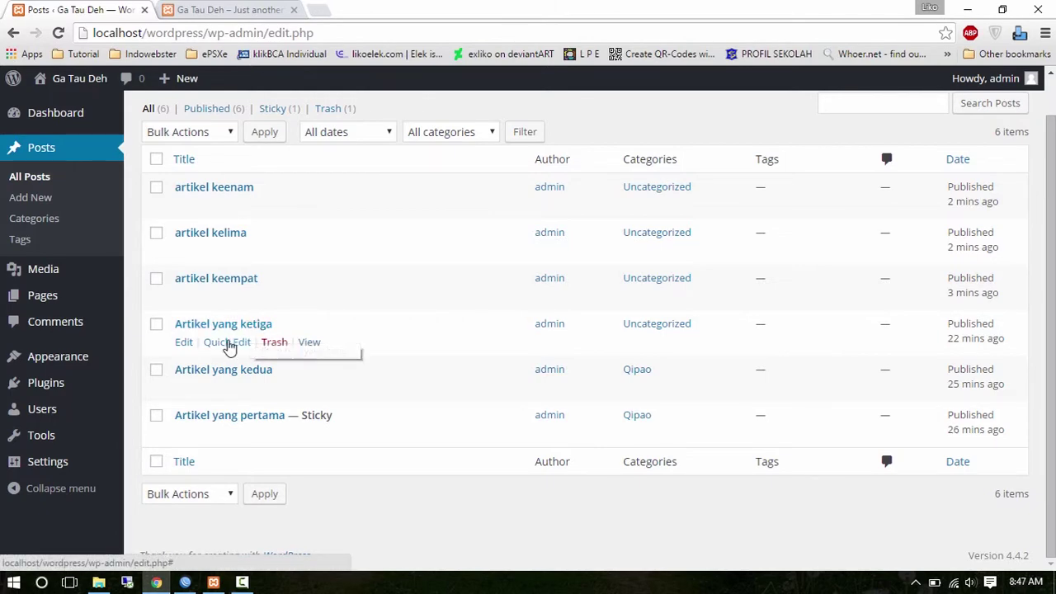
{"action": "left_click", "coordinate": [229, 343]}
{"action": "scroll", "coordinate": [635, 351], "scroll_direction": "down", "scroll_amount": 1}
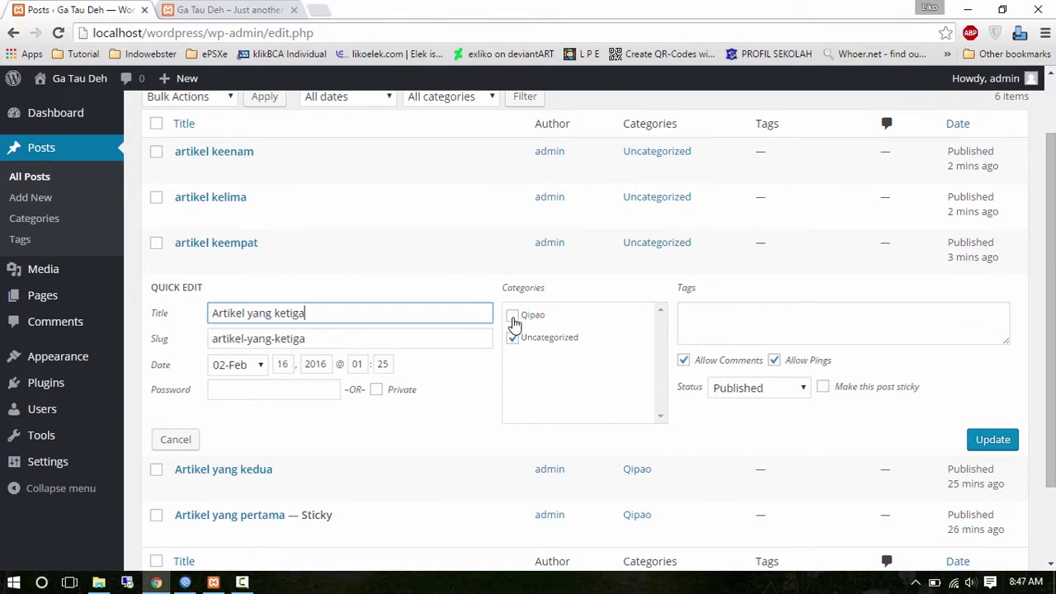
{"action": "left_click", "coordinate": [513, 316]}
{"action": "left_click", "coordinate": [514, 339]}
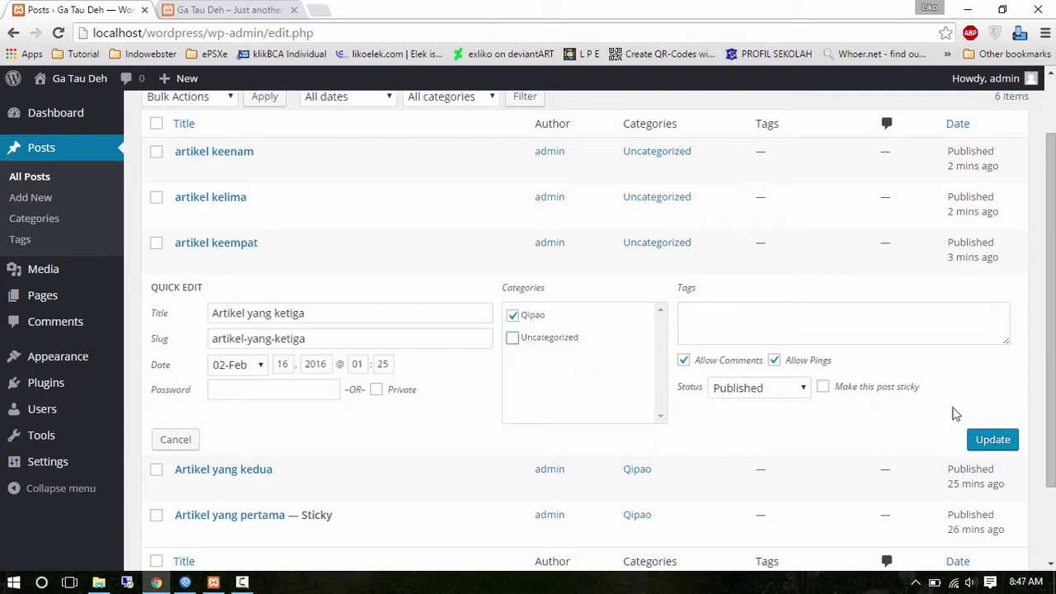
{"action": "left_click", "coordinate": [992, 439]}
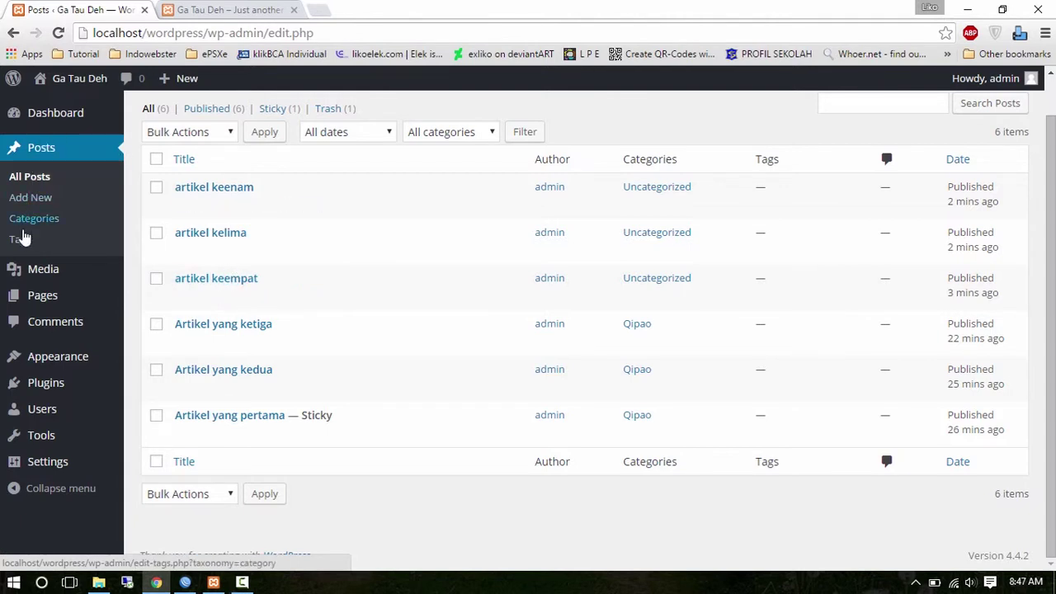
Add a new post category named "Chongsam" on the Categories page, leaving the slug, parent and description at their defaults
{"action": "left_click", "coordinate": [44, 220]}
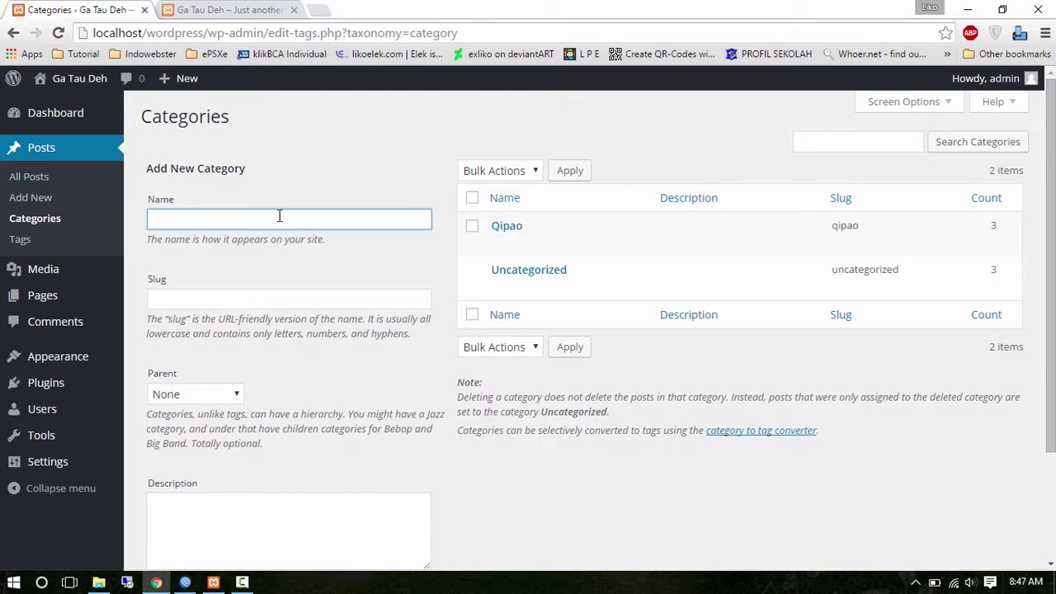
{"action": "left_click_drag", "start_coordinate": [150, 172], "coordinate": [274, 166]}
{"action": "left_click", "coordinate": [230, 219]}
{"action": "left_click", "coordinate": [243, 299]}
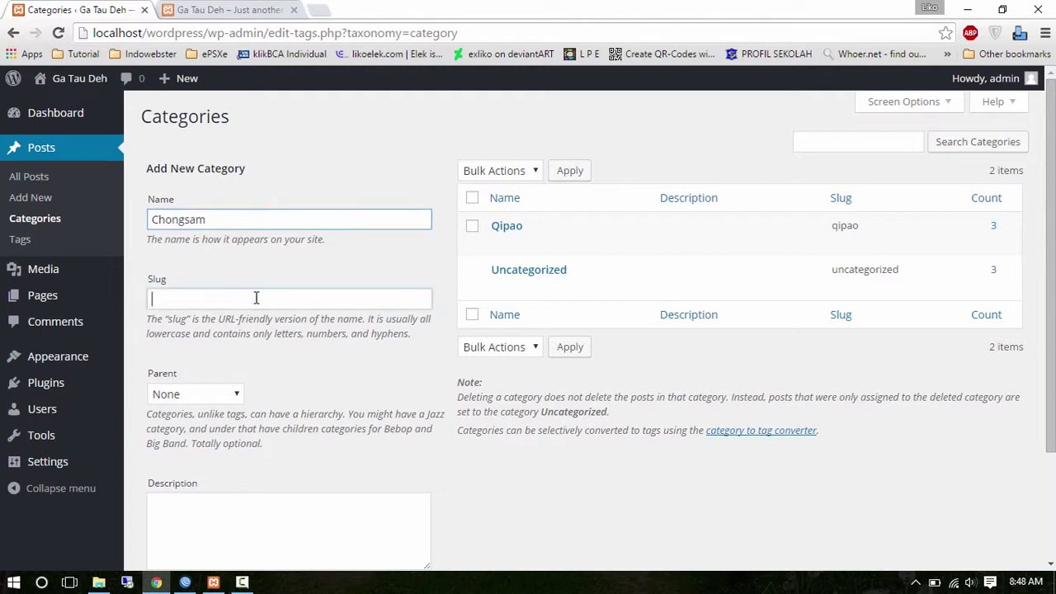
{"action": "scroll", "coordinate": [358, 323], "scroll_direction": "down", "scroll_amount": 2}
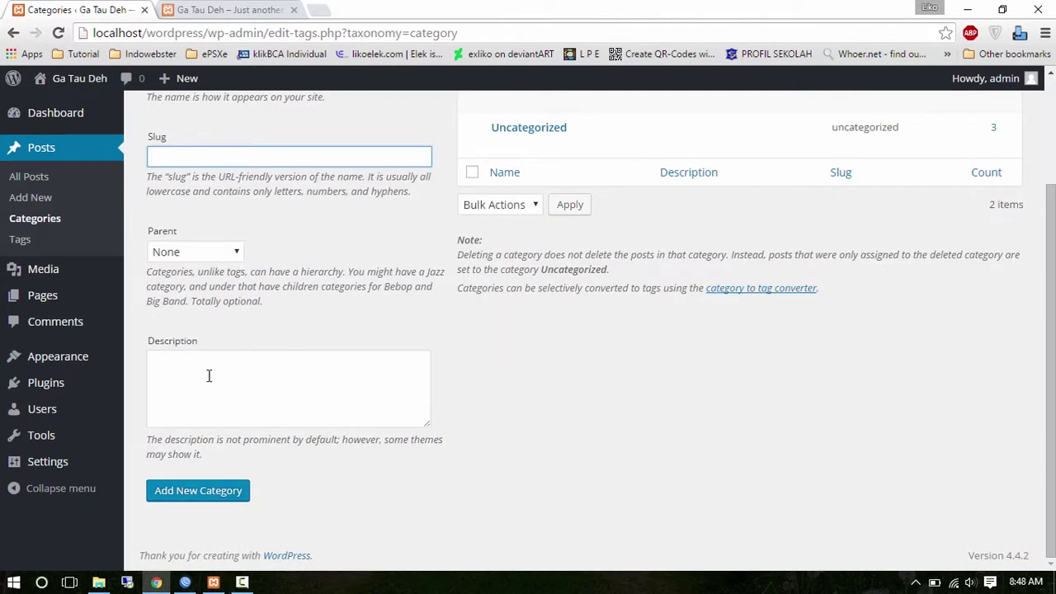
{"action": "left_click", "coordinate": [198, 495]}
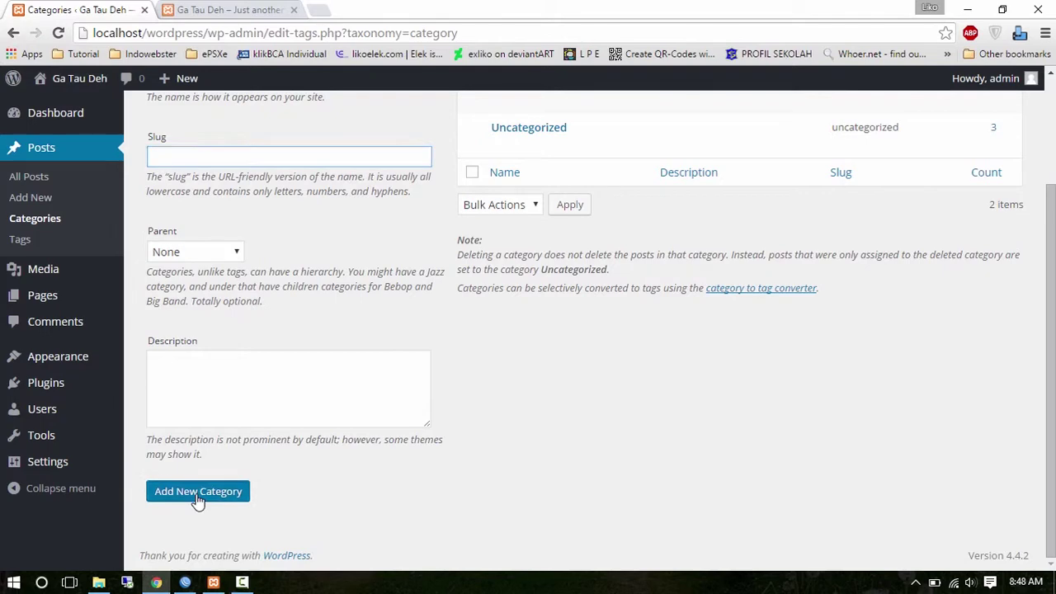
{"action": "scroll", "coordinate": [427, 495], "scroll_direction": "up", "scroll_amount": 2}
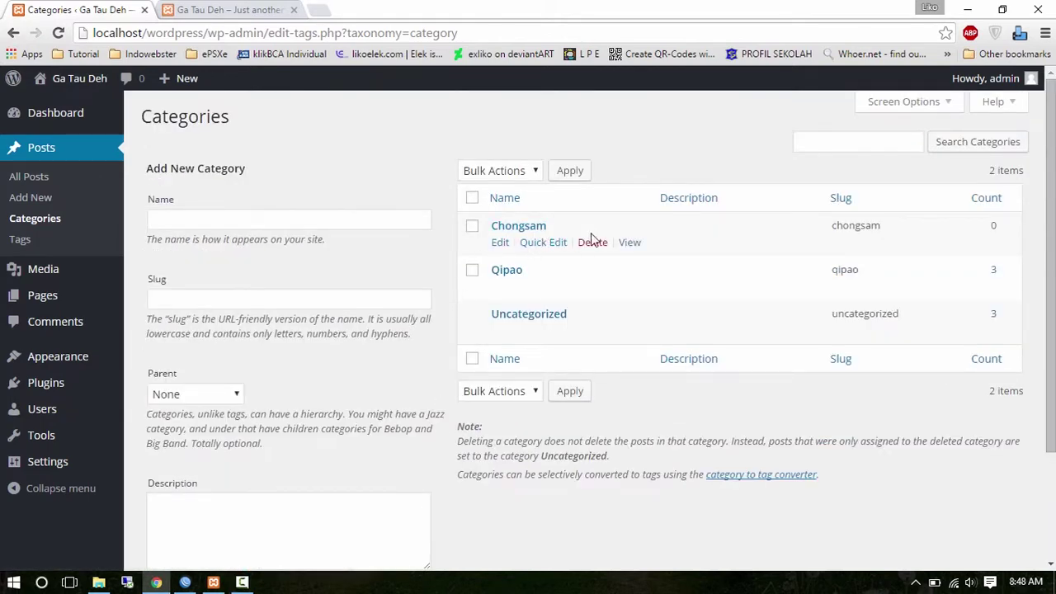
Return to the post list and quick-edit "artikel keempat" to use Chongsam instead of Uncategorized, saving the update
{"action": "left_click", "coordinate": [46, 185]}
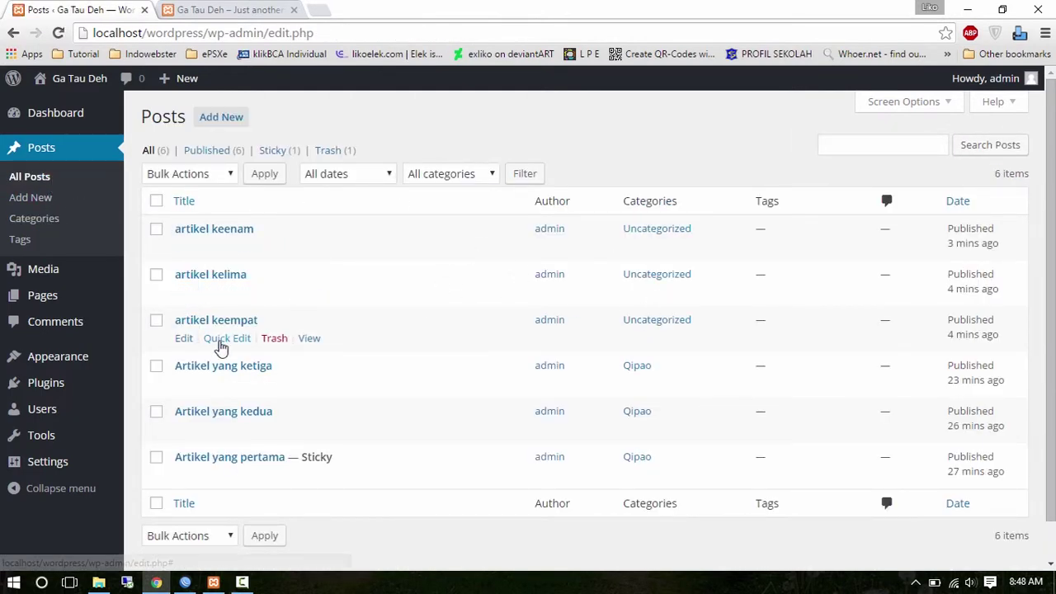
{"action": "left_click", "coordinate": [221, 339]}
{"action": "left_click", "coordinate": [512, 346]}
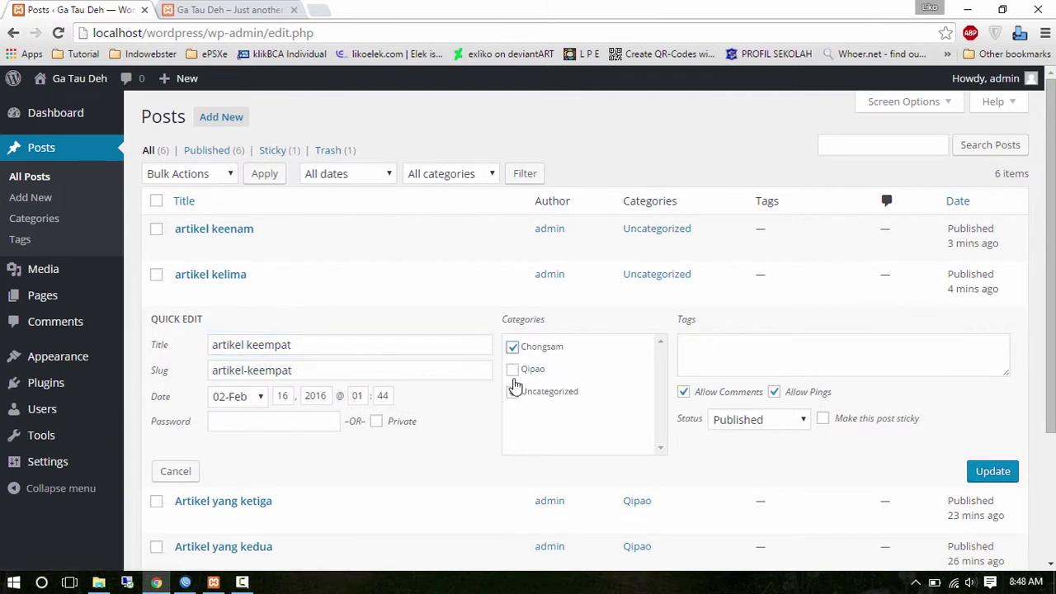
{"action": "left_click", "coordinate": [513, 391]}
{"action": "left_click", "coordinate": [992, 471]}
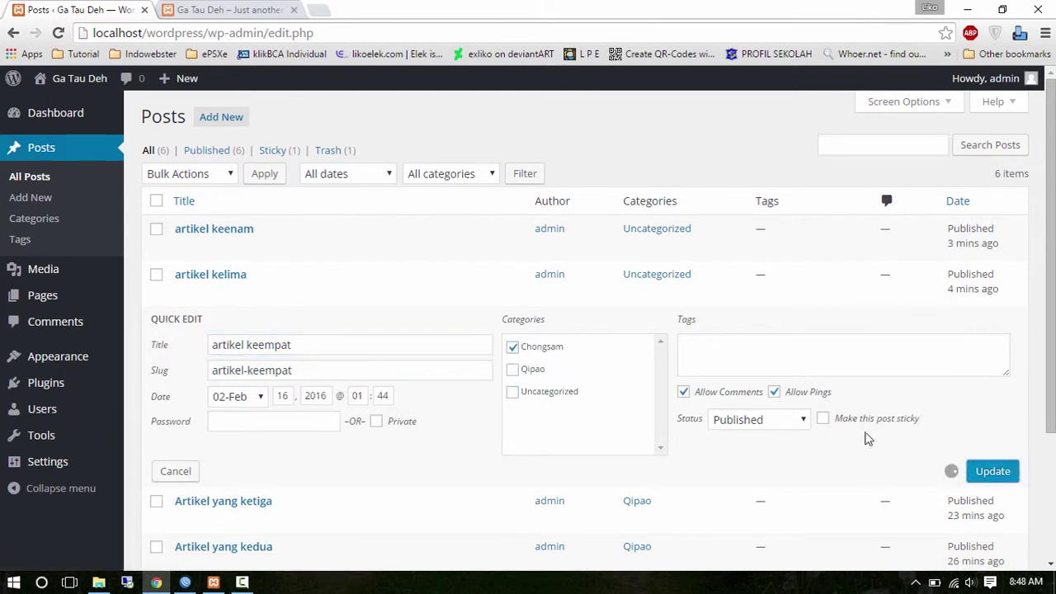
Quick-edit "artikel kelima" so its category is Chongsam instead of Uncategorized, and update it
{"action": "left_click", "coordinate": [236, 293]}
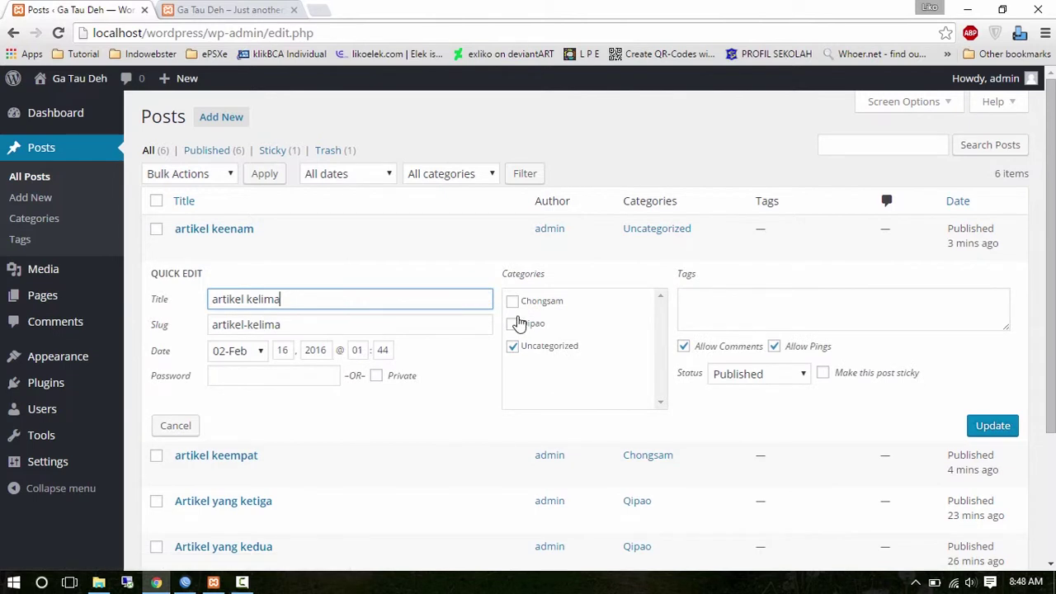
{"action": "left_click", "coordinate": [512, 301]}
{"action": "left_click", "coordinate": [513, 346]}
{"action": "left_click", "coordinate": [990, 426]}
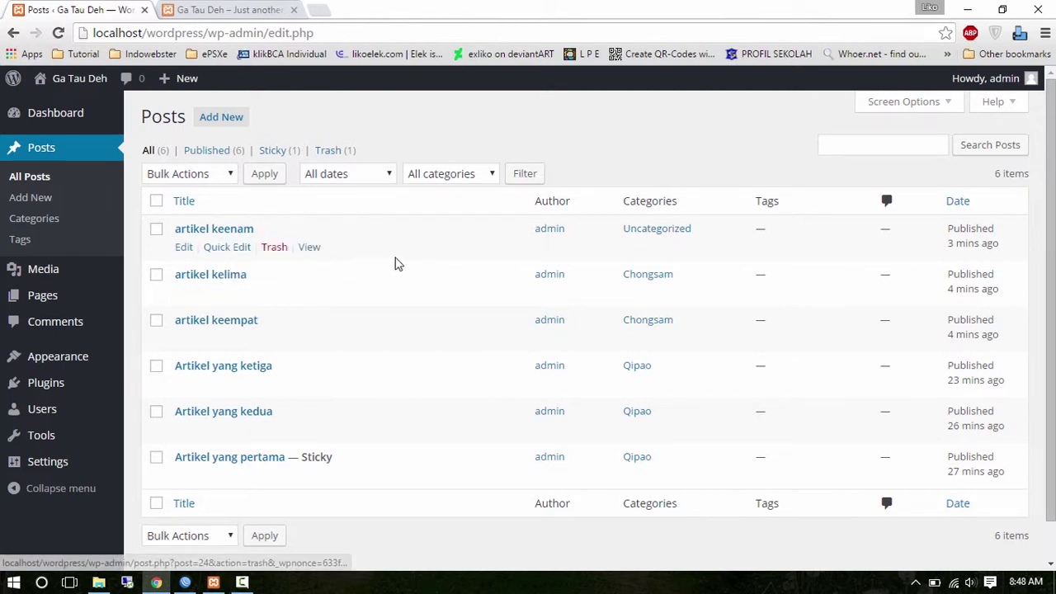
Quick-edit "artikel keenam" so its category is Chongsam instead of Uncategorized, and update it
{"action": "left_click", "coordinate": [239, 248]}
{"action": "left_click", "coordinate": [512, 256]}
{"action": "left_click", "coordinate": [512, 301]}
{"action": "left_click", "coordinate": [990, 381]}
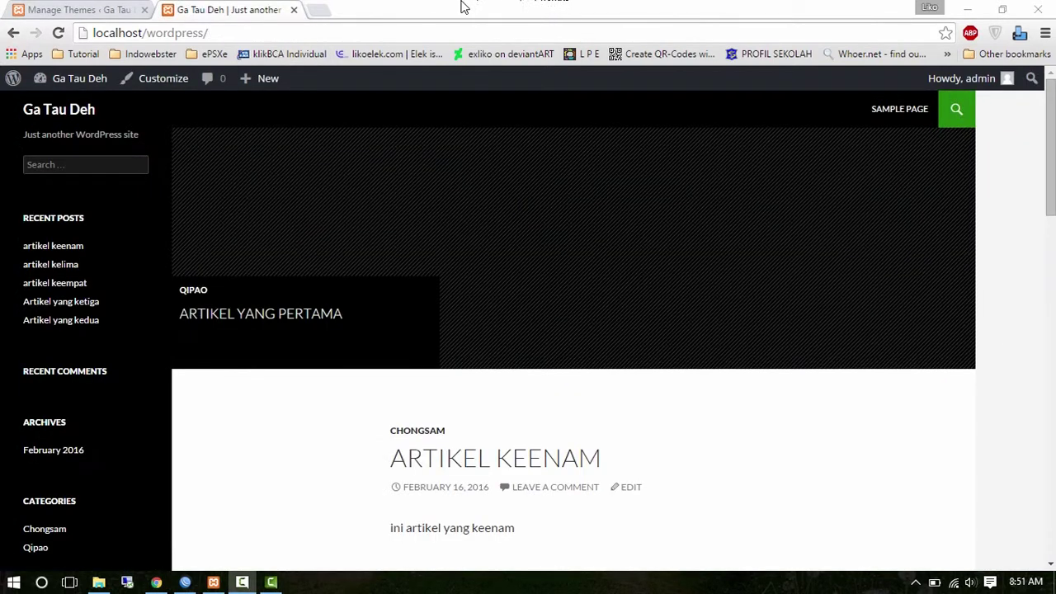
Reload the public site's front page and look through the posts in the Qipao category archive
{"action": "left_click", "coordinate": [57, 33]}
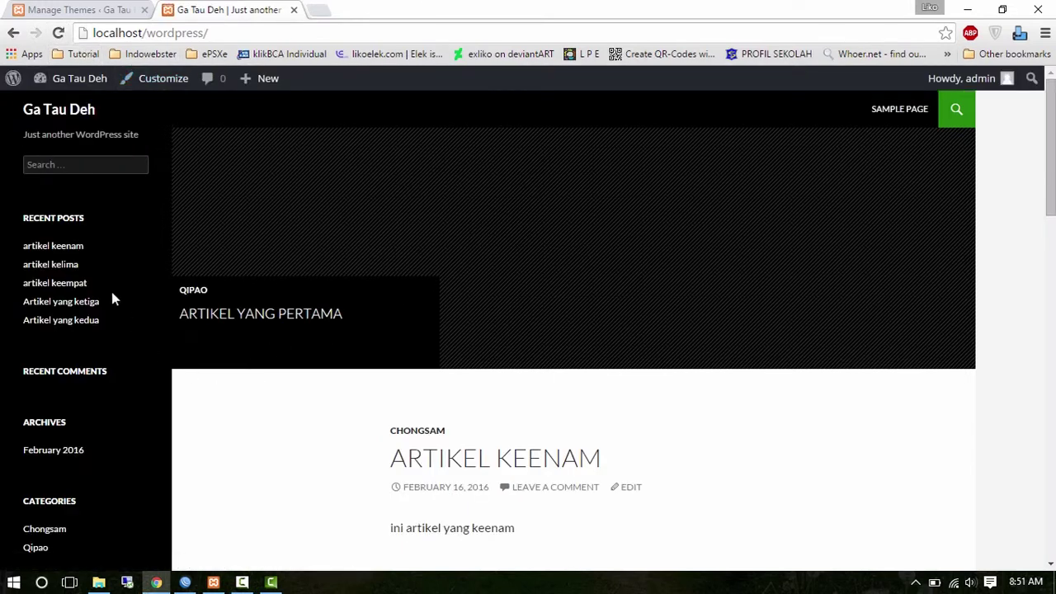
{"action": "scroll", "coordinate": [113, 299], "scroll_direction": "down", "scroll_amount": 3}
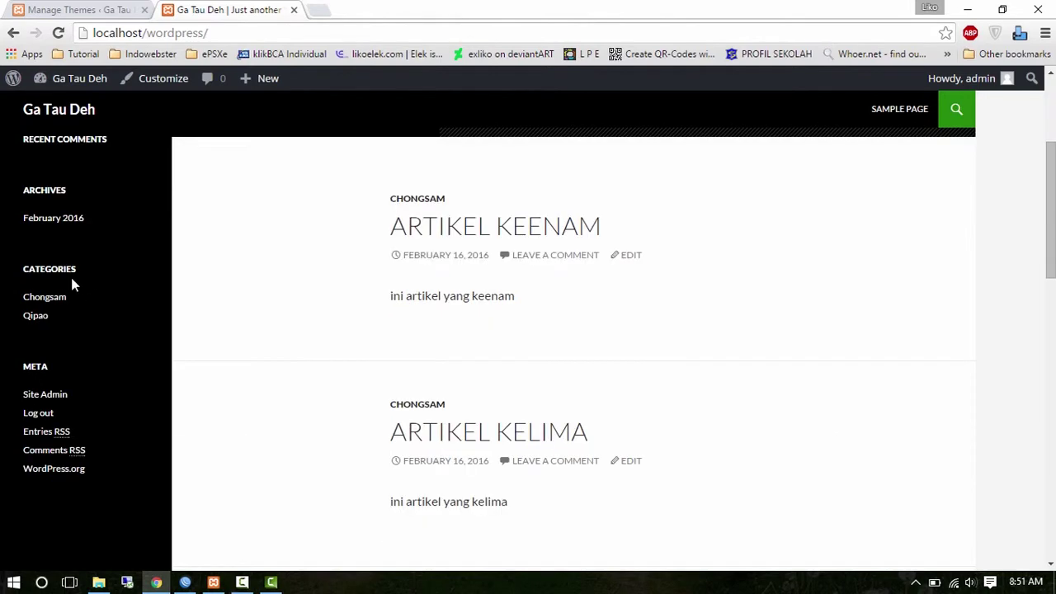
{"action": "left_click", "coordinate": [44, 320]}
{"action": "scroll", "coordinate": [347, 270], "scroll_direction": "down", "scroll_amount": 4}
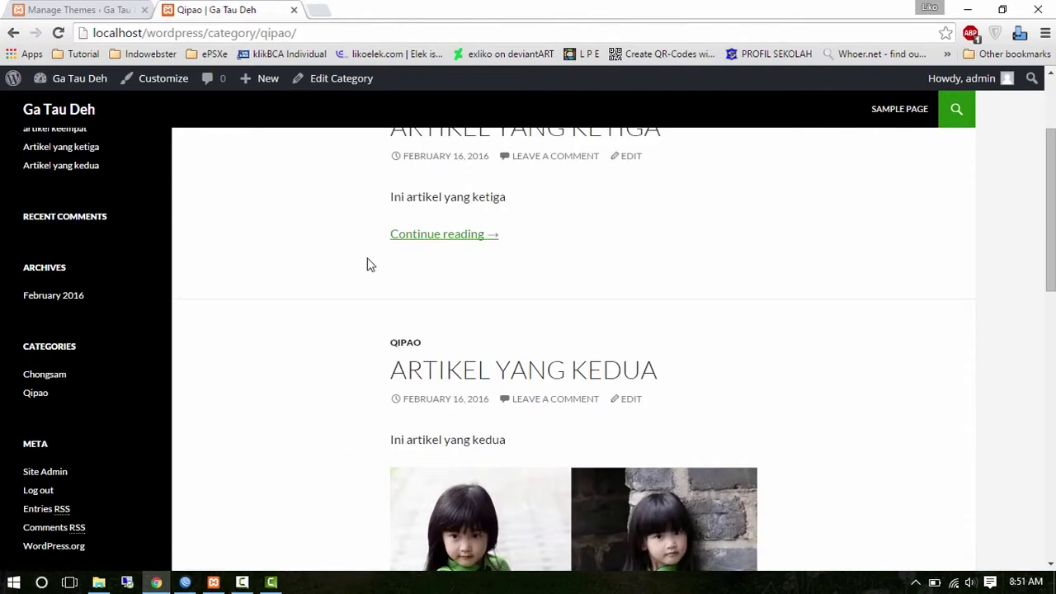
{"action": "scroll", "coordinate": [367, 262], "scroll_direction": "down", "scroll_amount": 9}
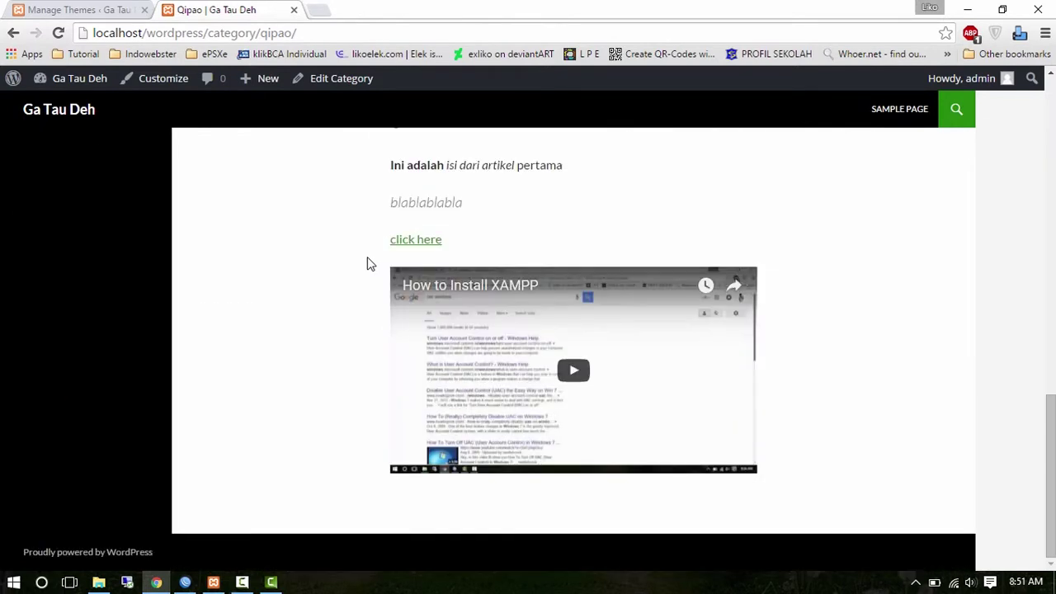
{"action": "scroll", "coordinate": [369, 263], "scroll_direction": "up", "scroll_amount": 10}
{"action": "scroll", "coordinate": [369, 263], "scroll_direction": "up", "scroll_amount": 4}
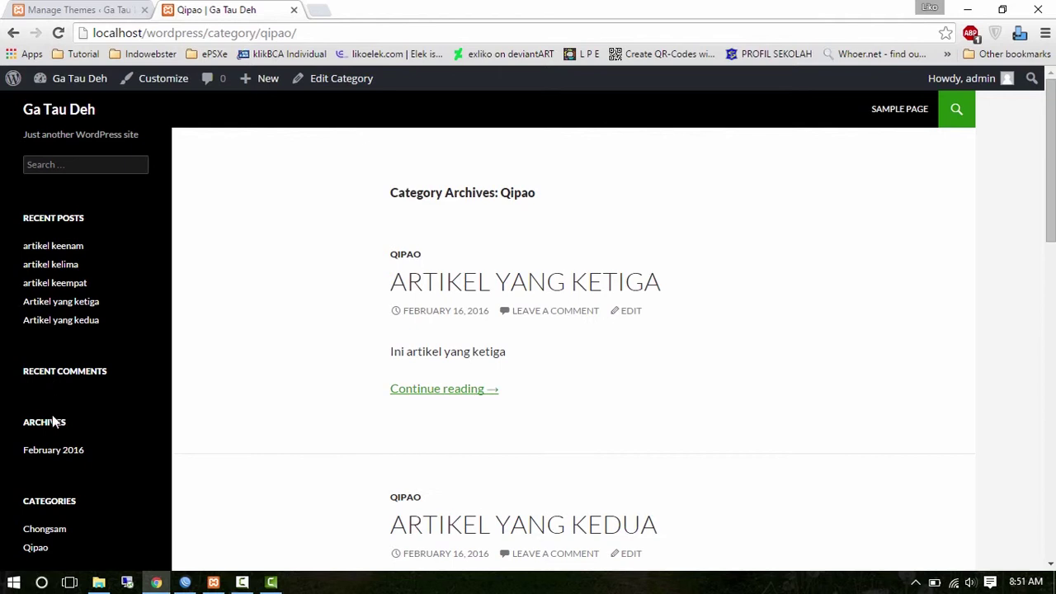
Open the Chongsam category archive on the public site and look through its posts
{"action": "scroll", "coordinate": [87, 490], "scroll_direction": "down", "scroll_amount": 1}
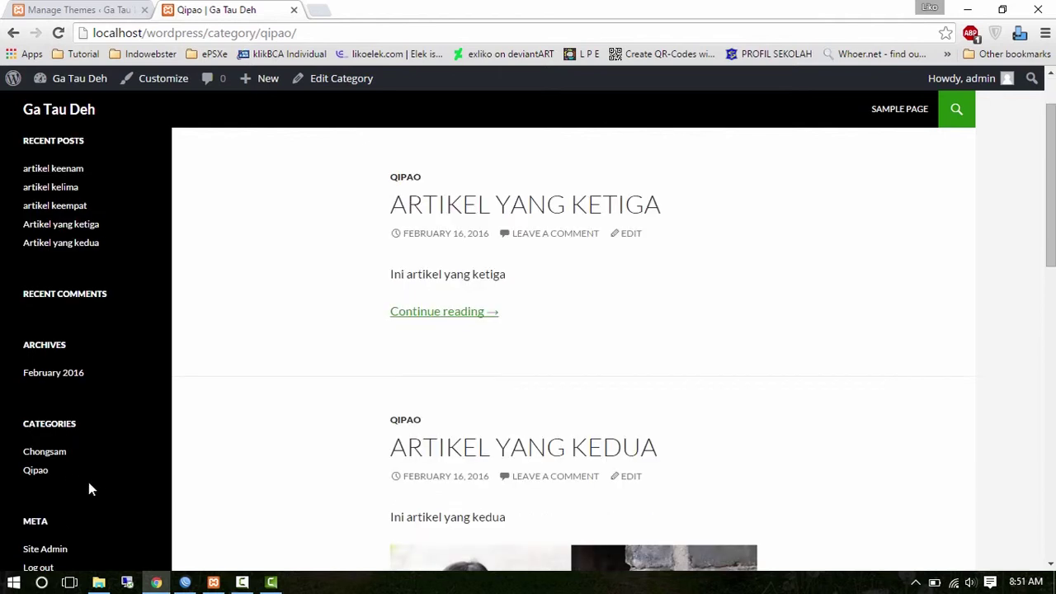
{"action": "left_click", "coordinate": [57, 454]}
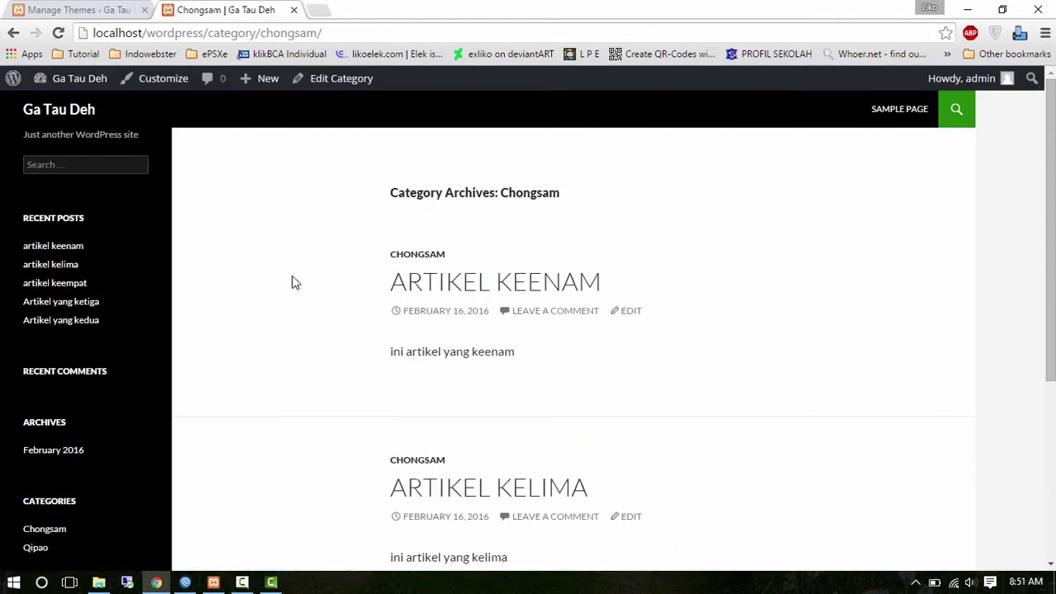
{"action": "scroll", "coordinate": [344, 265], "scroll_direction": "down", "scroll_amount": 1}
{"action": "scroll", "coordinate": [344, 265], "scroll_direction": "down", "scroll_amount": 3}
{"action": "scroll", "coordinate": [345, 265], "scroll_direction": "up", "scroll_amount": 4}
Go back to the admin post list and use Quick Edit to add Qipao alongside Chongsam for "artikel keenam"
{"action": "left_click", "coordinate": [78, 10]}
{"action": "left_click", "coordinate": [43, 157]}
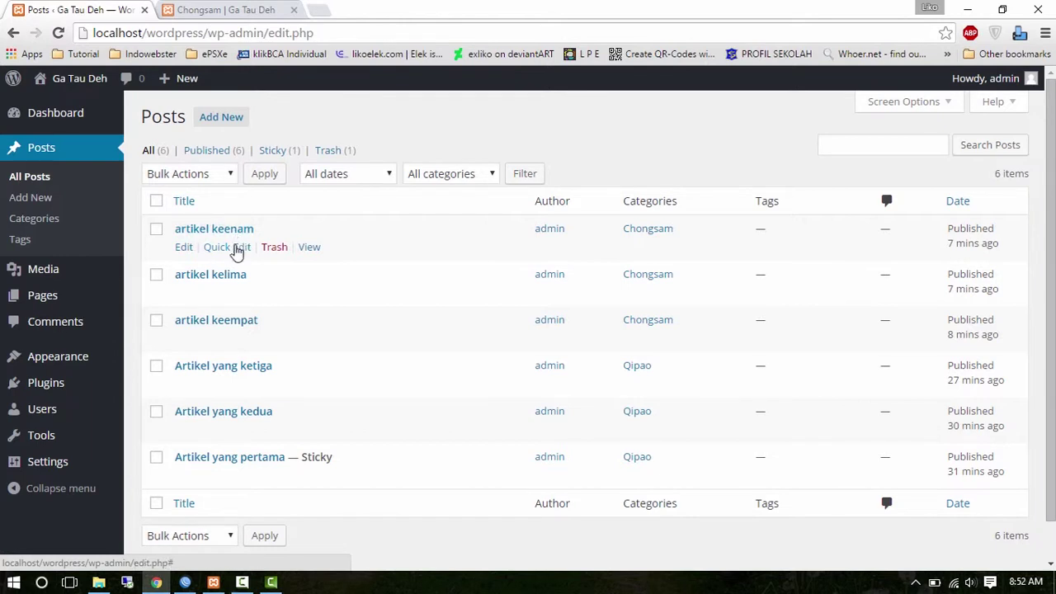
{"action": "left_click", "coordinate": [235, 249]}
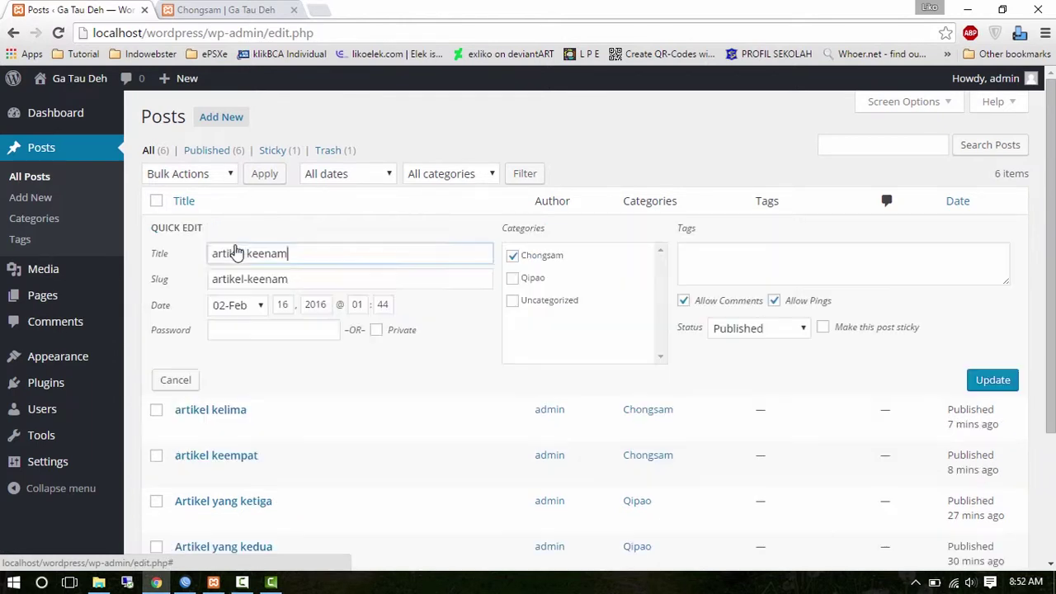
{"action": "left_click", "coordinate": [514, 280]}
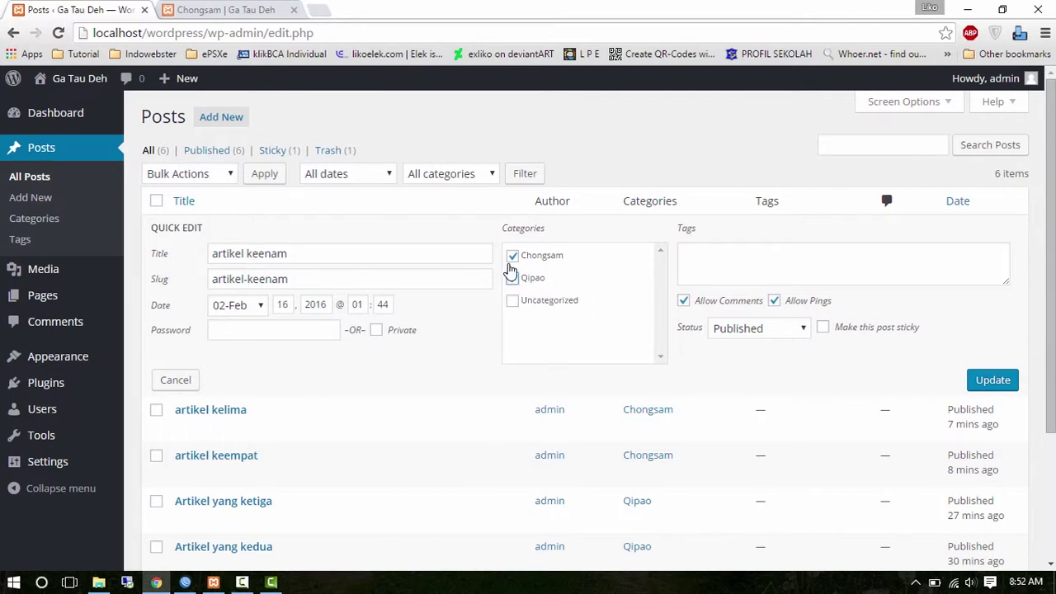
{"action": "left_click", "coordinate": [980, 382]}
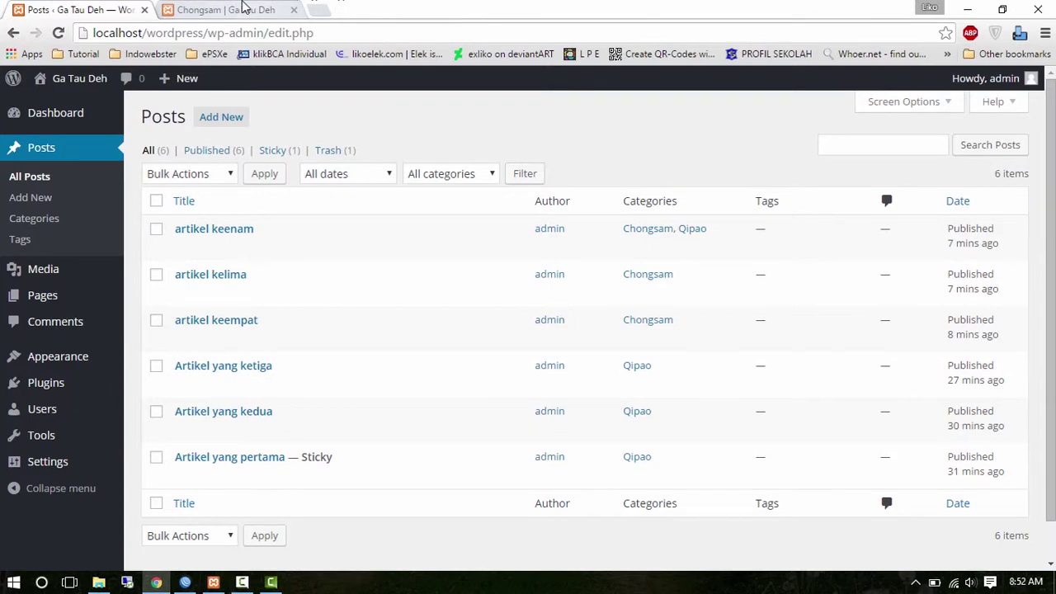
Check the Qipao and Chongsam category archives on the public site for the post "artikel keenam"
{"action": "left_click", "coordinate": [241, 9]}
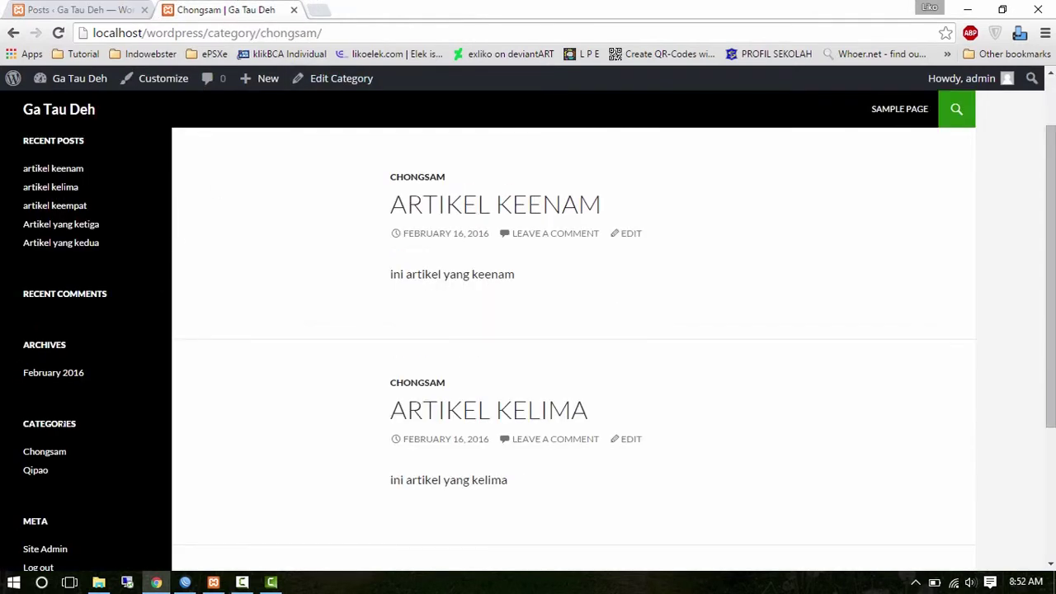
{"action": "left_click", "coordinate": [42, 471]}
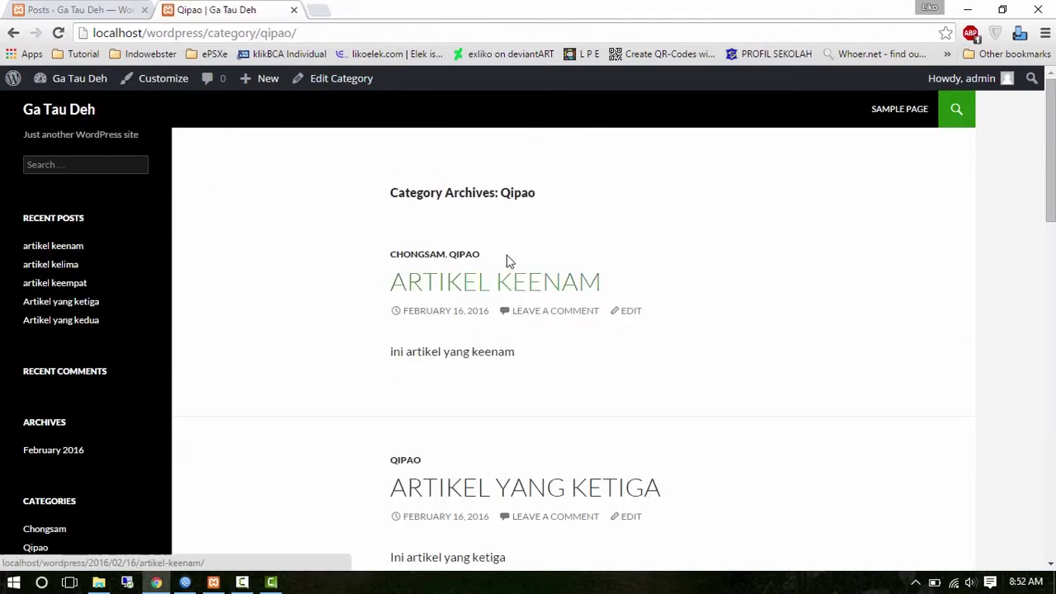
{"action": "scroll", "coordinate": [117, 429], "scroll_direction": "down", "scroll_amount": 9}
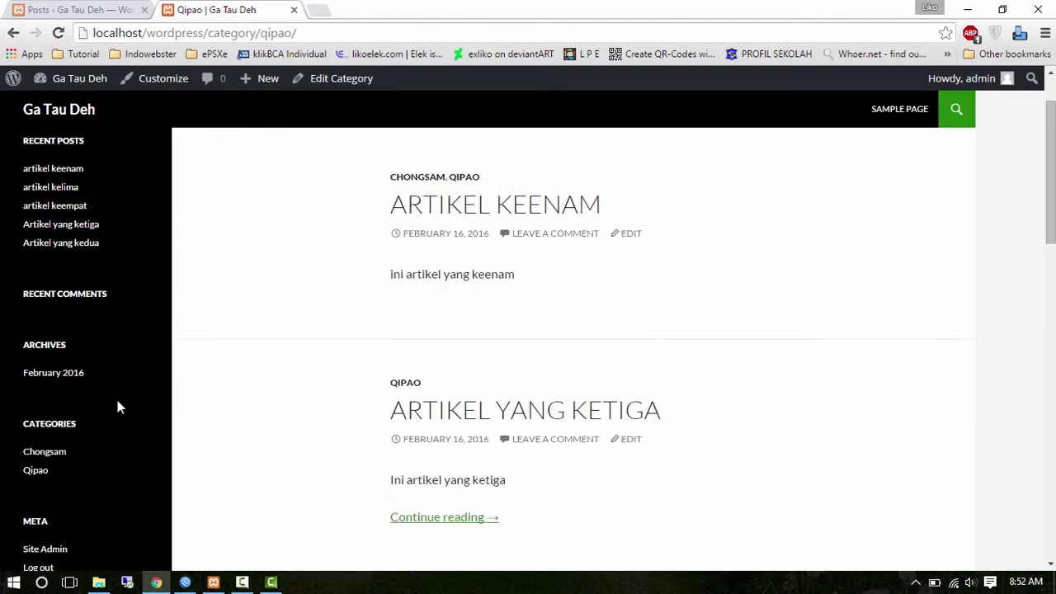
{"action": "scroll", "coordinate": [130, 395], "scroll_direction": "up", "scroll_amount": 10}
{"action": "scroll", "coordinate": [83, 371], "scroll_direction": "down", "scroll_amount": 3}
{"action": "left_click", "coordinate": [61, 376]}
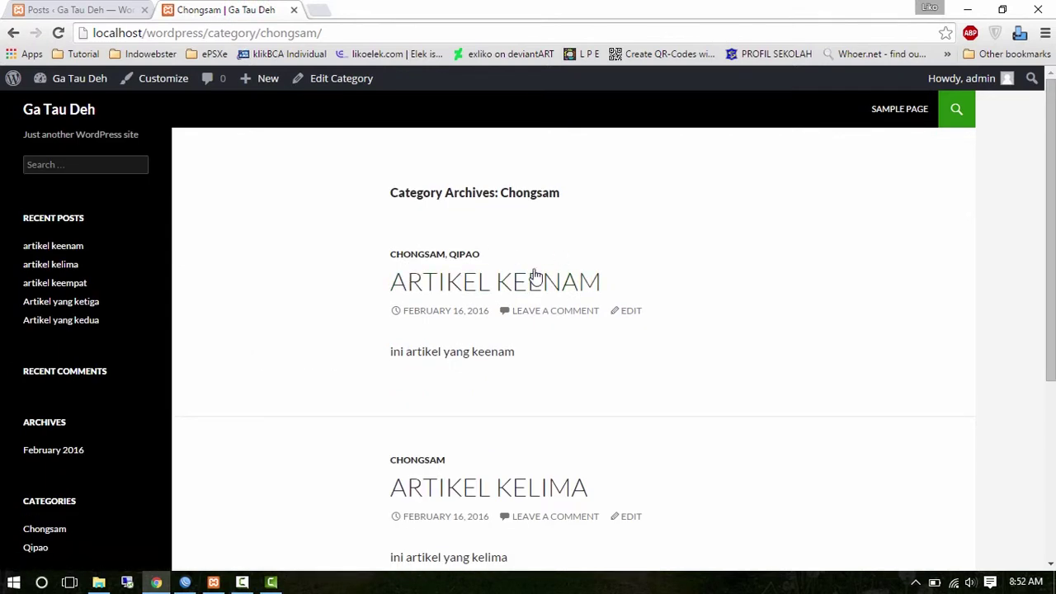